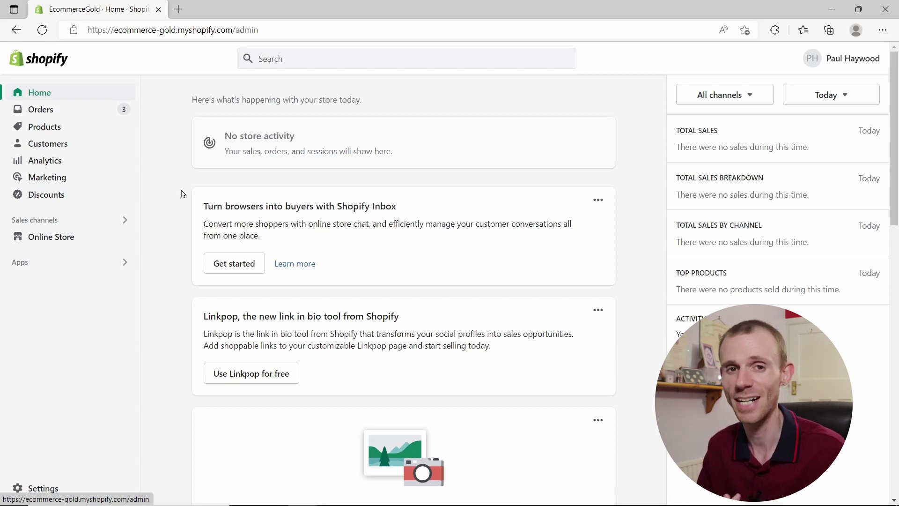
From Online Store > Navigation, start a new blank menu.
{"action": "left_click", "coordinate": [42, 239]}
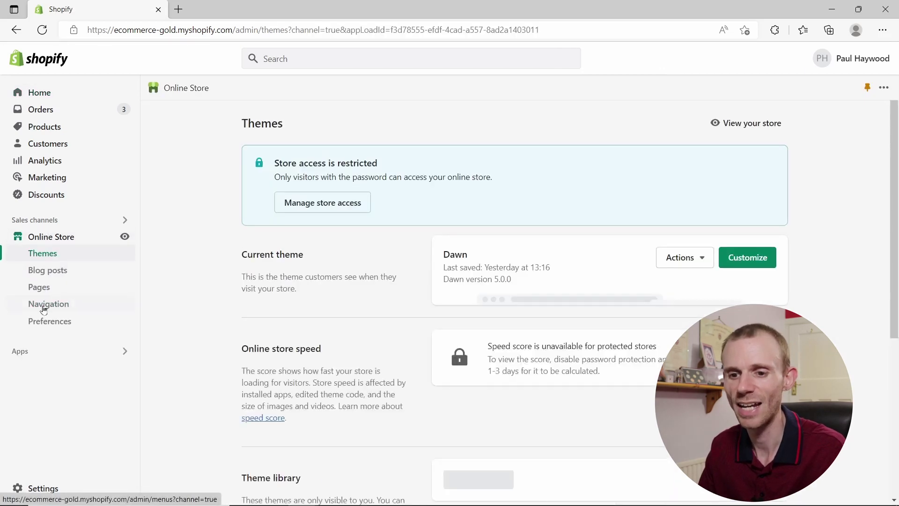
{"action": "left_click", "coordinate": [43, 303]}
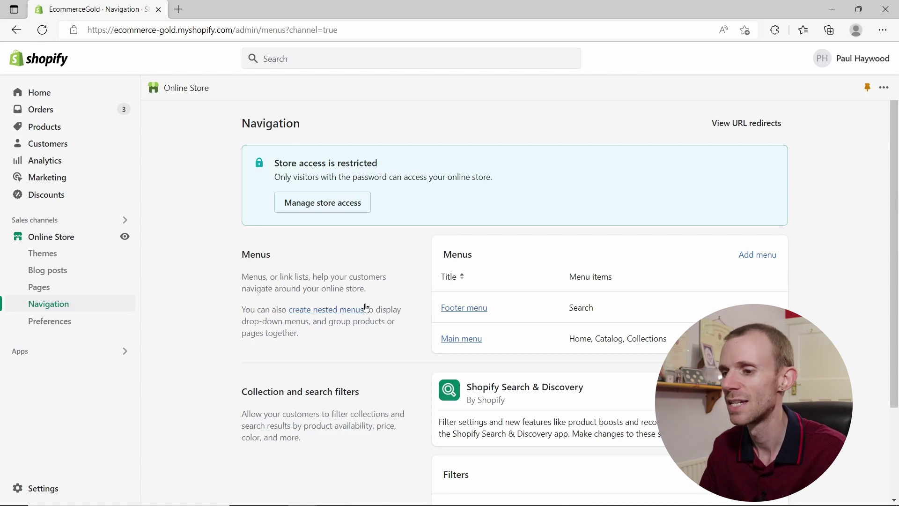
{"action": "left_click", "coordinate": [748, 256]}
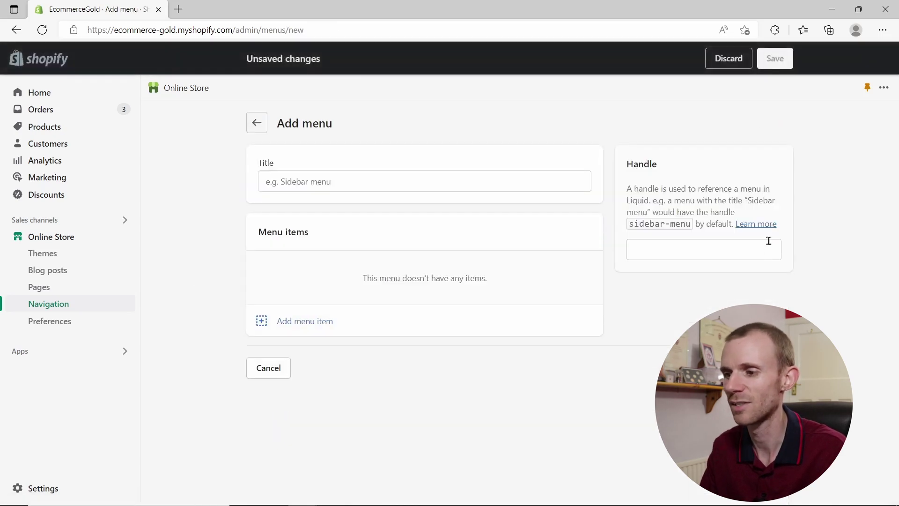
Title the new menu 'Test Menu', check its handle test-menu, and save it.
{"action": "left_click", "coordinate": [381, 181]}
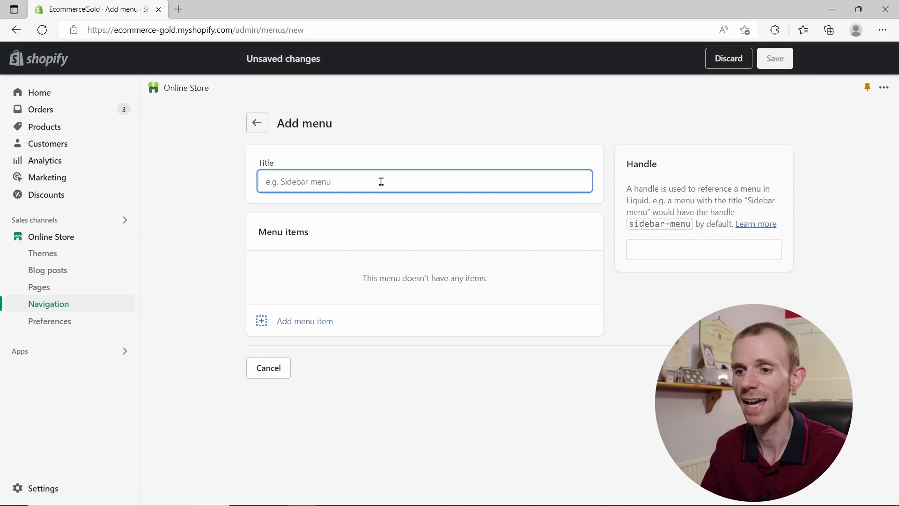
{"action": "type", "text": "Test Menu"}
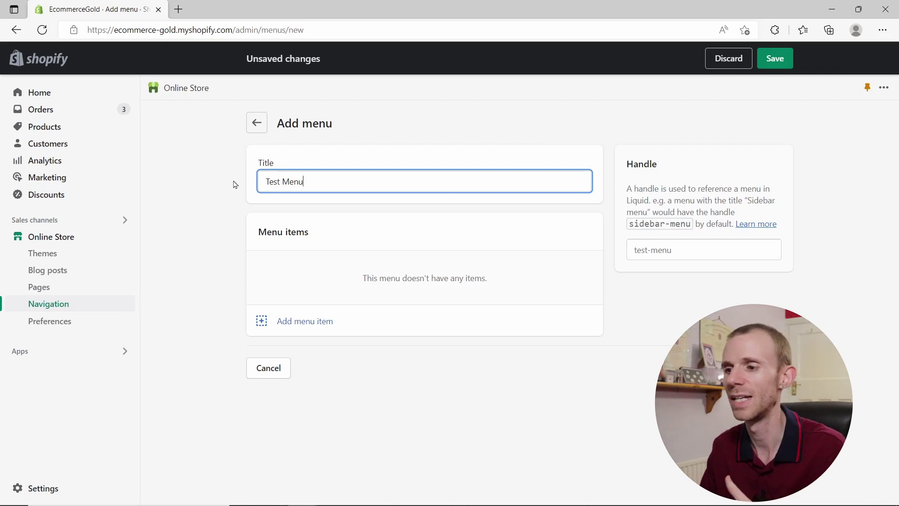
{"action": "left_click", "coordinate": [687, 252]}
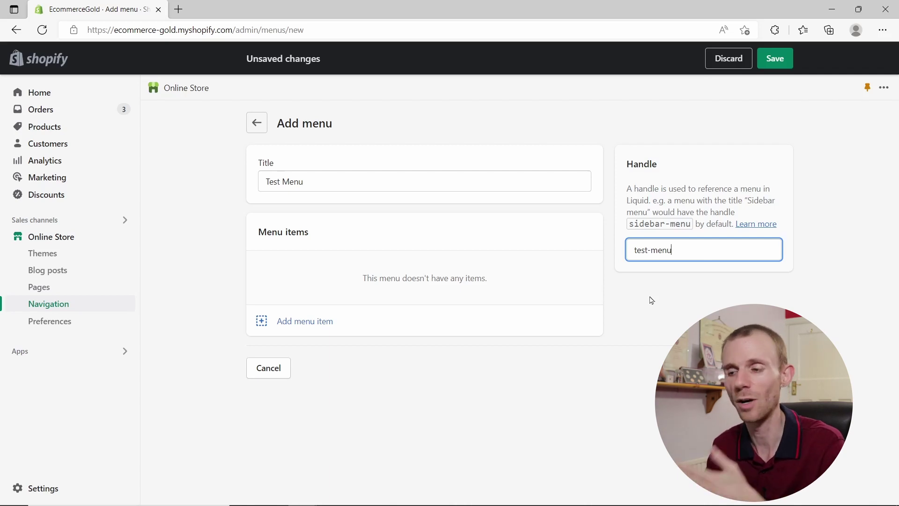
{"action": "key", "text": "Return"}
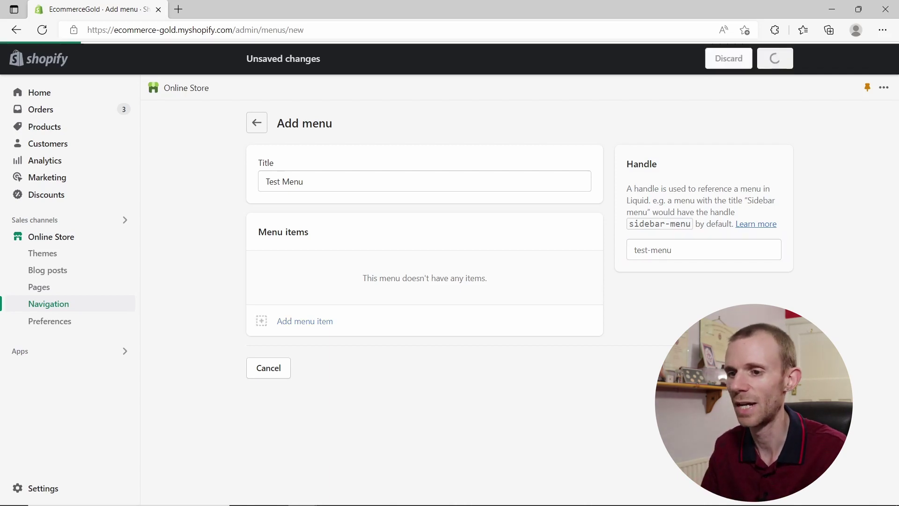
Delete Test Menu from the menus list, leaving Footer menu and Main menu.
{"action": "left_click", "coordinate": [257, 122]}
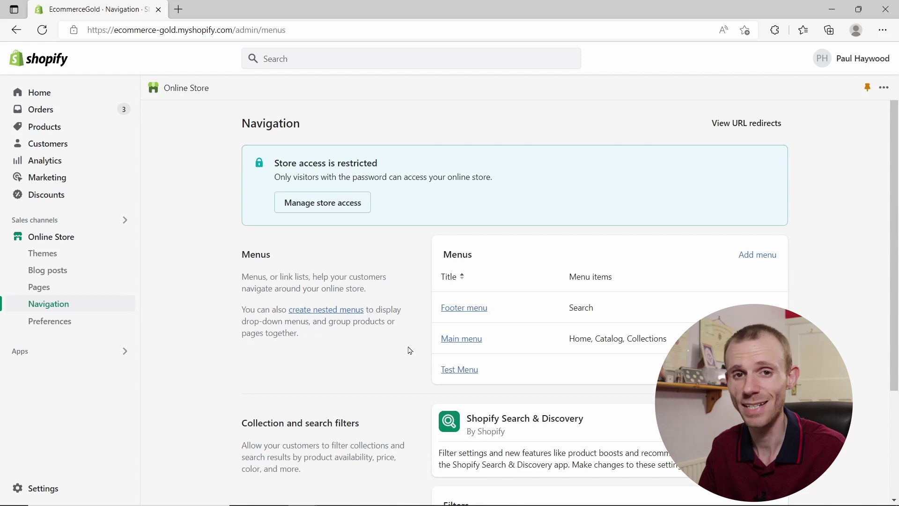
{"action": "left_click", "coordinate": [467, 374]}
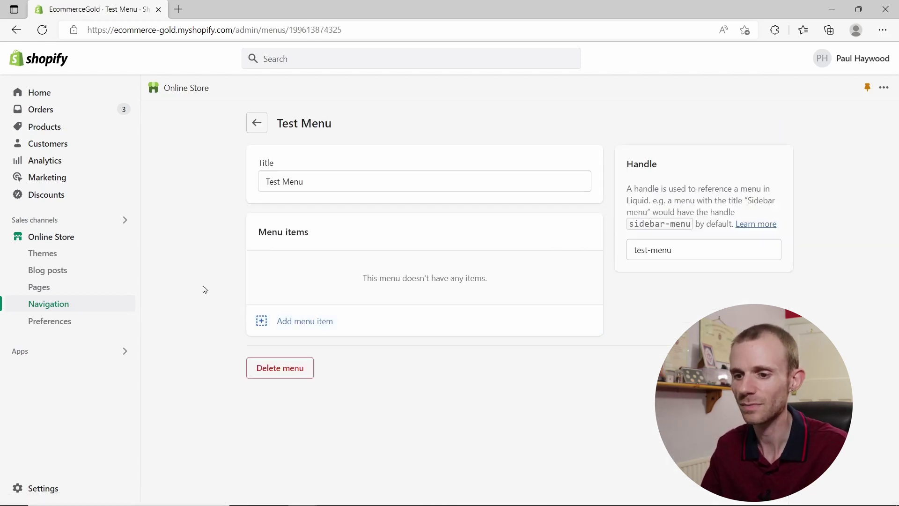
{"action": "left_click", "coordinate": [265, 370]}
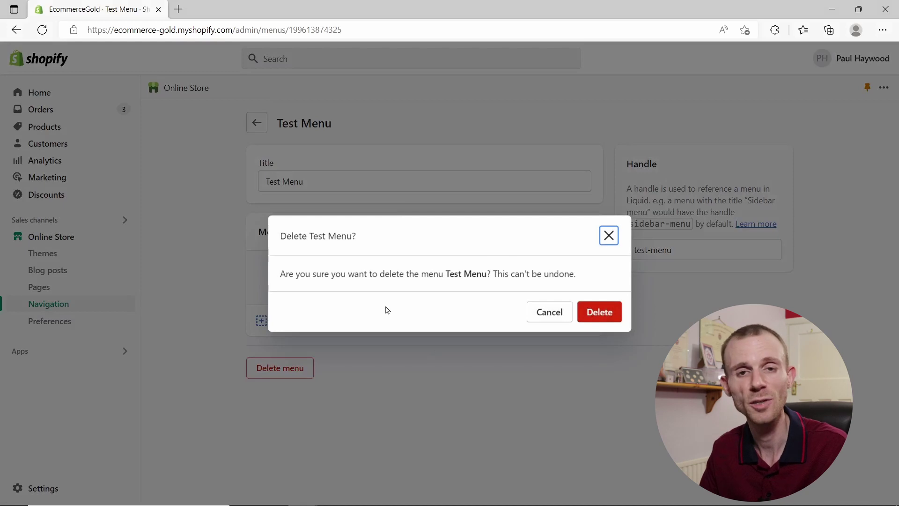
{"action": "left_click", "coordinate": [590, 311]}
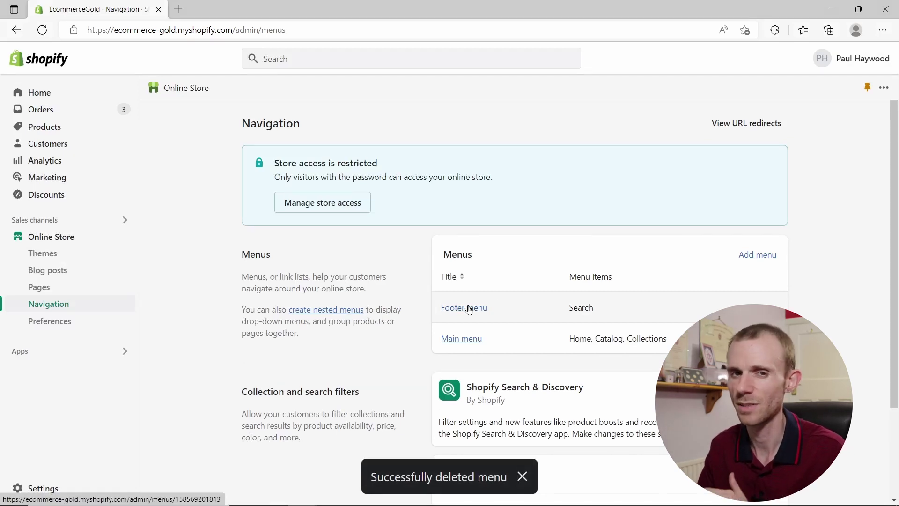
Look over Footer menu and Main menu, then open Main menu for editing.
{"action": "left_click", "coordinate": [469, 309]}
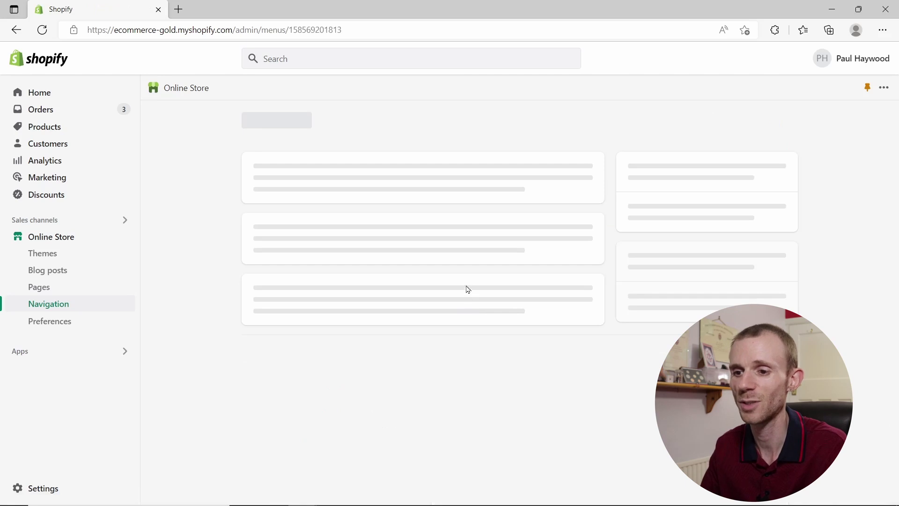
{"action": "left_click", "coordinate": [257, 123]}
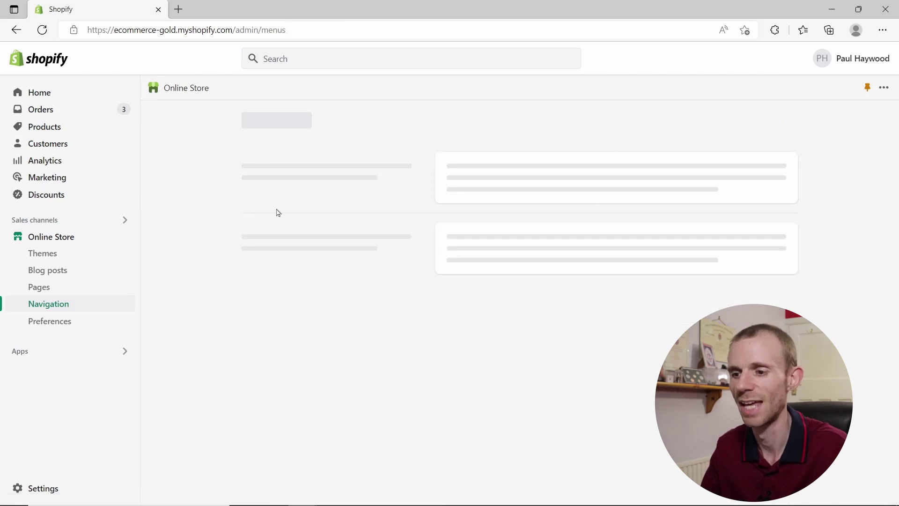
{"action": "left_click", "coordinate": [474, 340]}
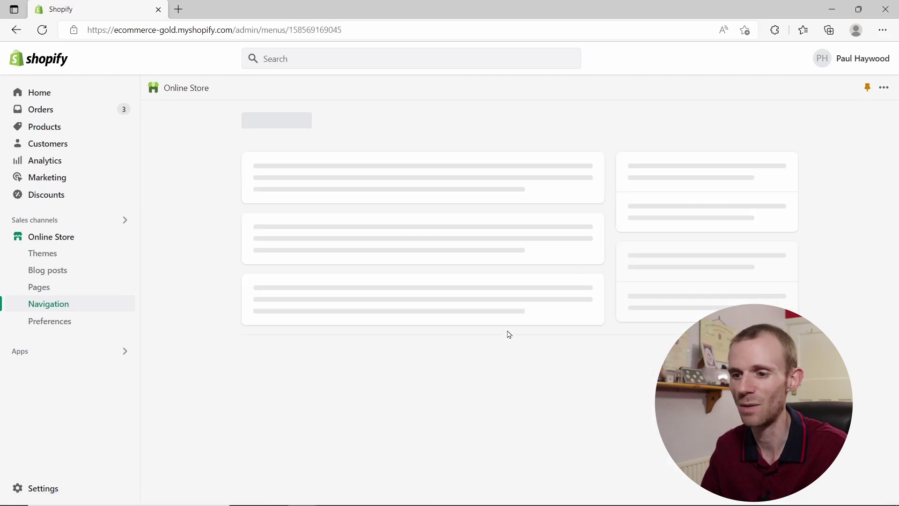
{"action": "left_click", "coordinate": [256, 124]}
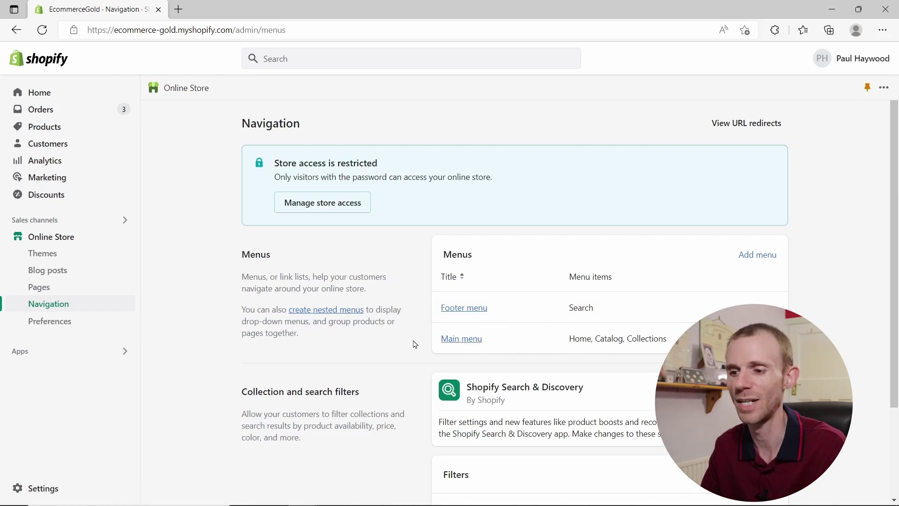
{"action": "left_click", "coordinate": [471, 343]}
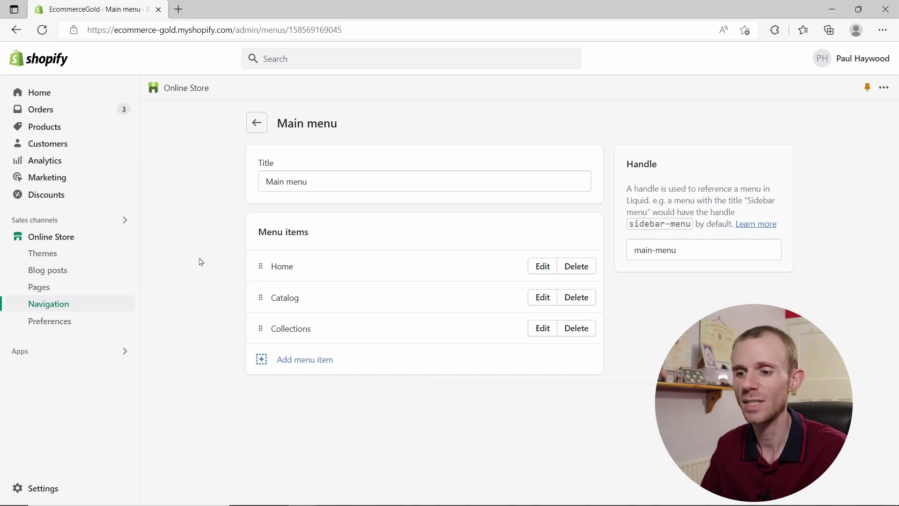
Start a new Main menu item named Watches, linked to the Watches page.
{"action": "left_click", "coordinate": [271, 359]}
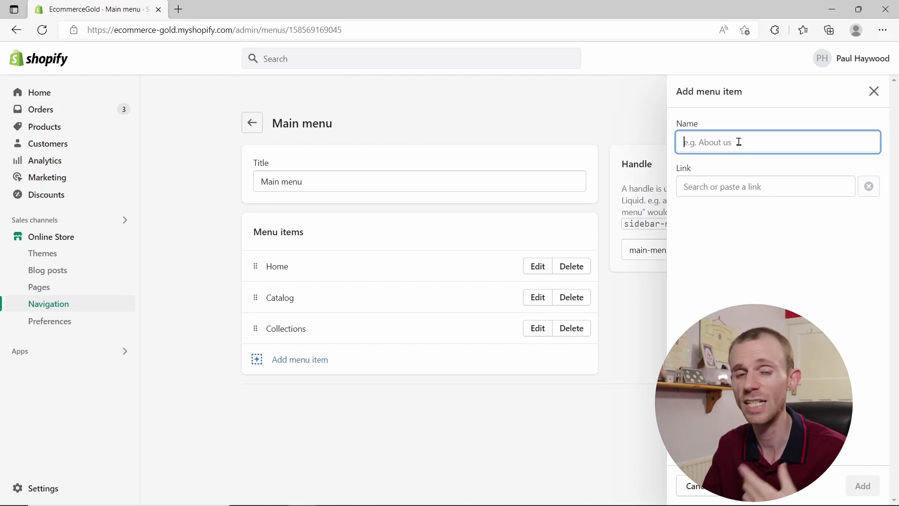
{"action": "left_click", "coordinate": [735, 188]}
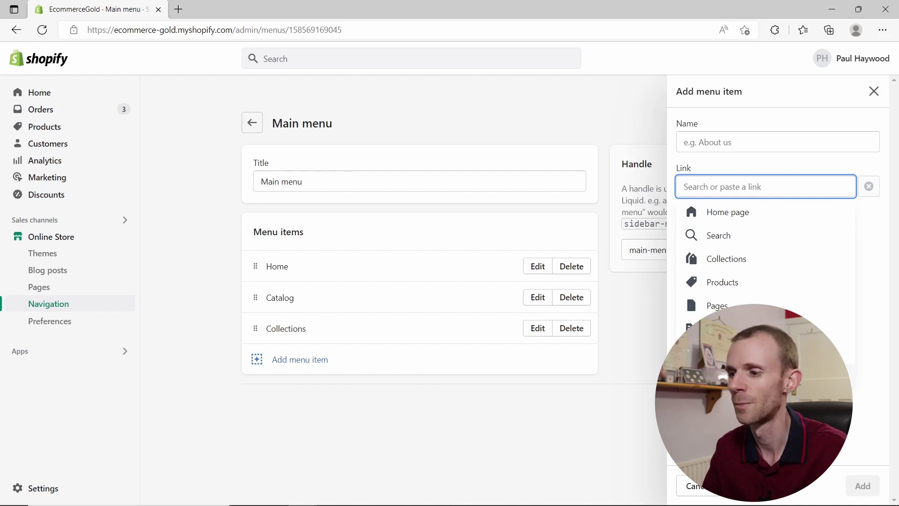
{"action": "left_click", "coordinate": [738, 260]}
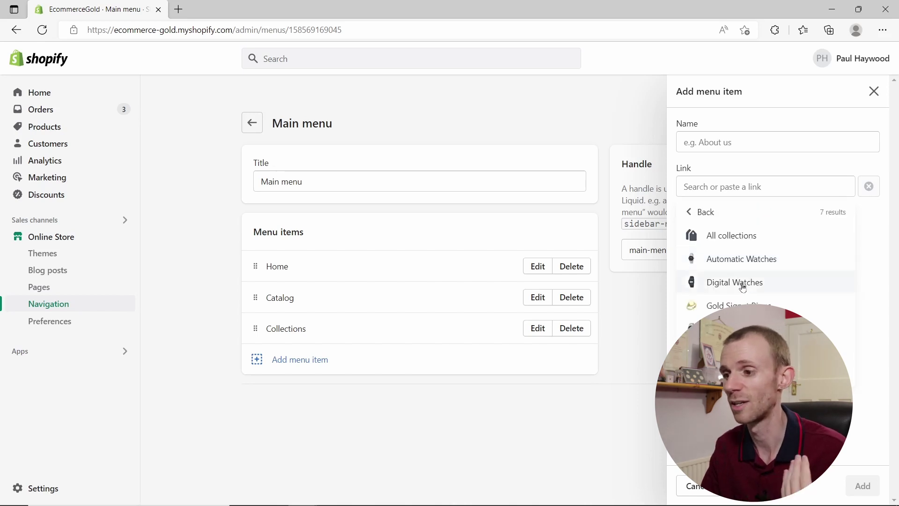
{"action": "left_click", "coordinate": [692, 212]}
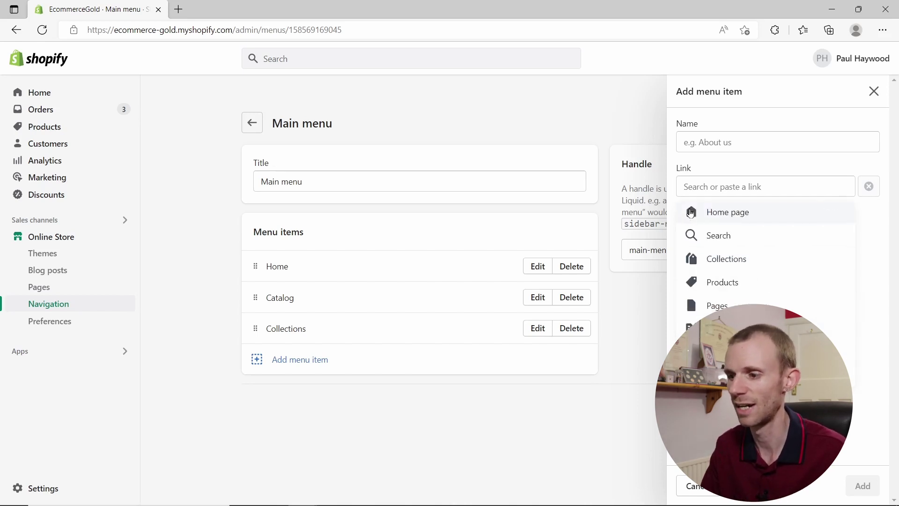
{"action": "left_click", "coordinate": [716, 305]}
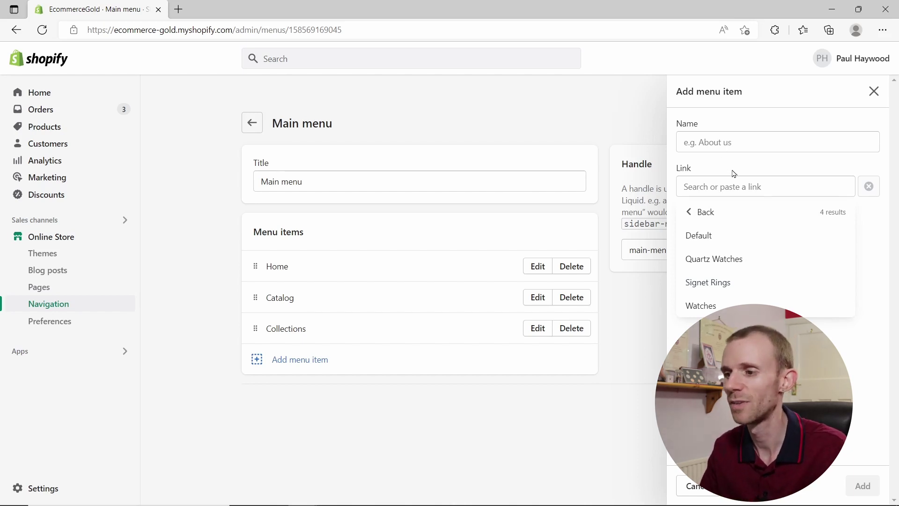
{"action": "left_click", "coordinate": [750, 303]}
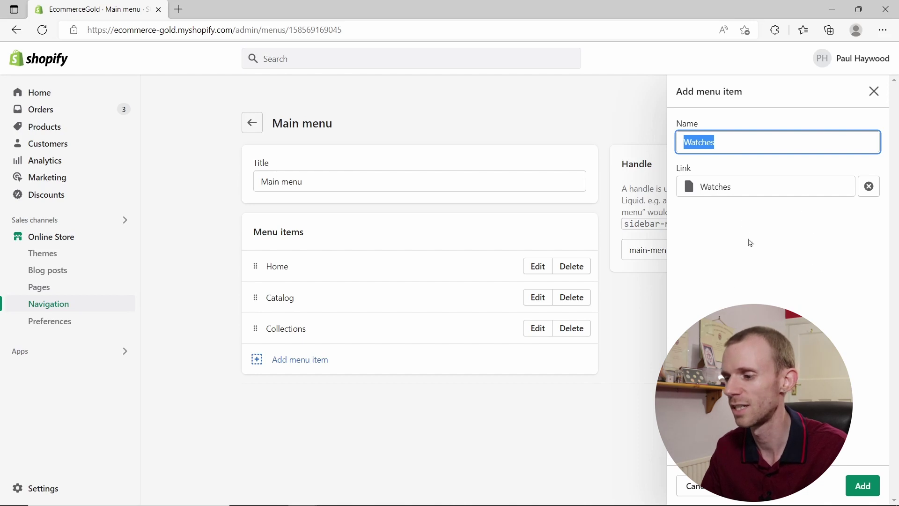
Add the Watches item, then drag it right and up to nest under Collections.
{"action": "left_click", "coordinate": [863, 485]}
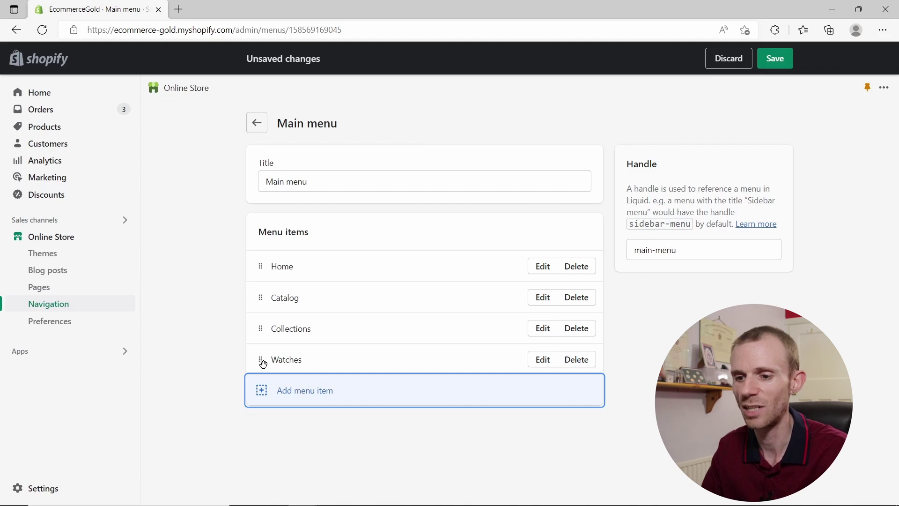
{"action": "left_click_drag", "start_coordinate": [263, 360], "coordinate": [263, 361]}
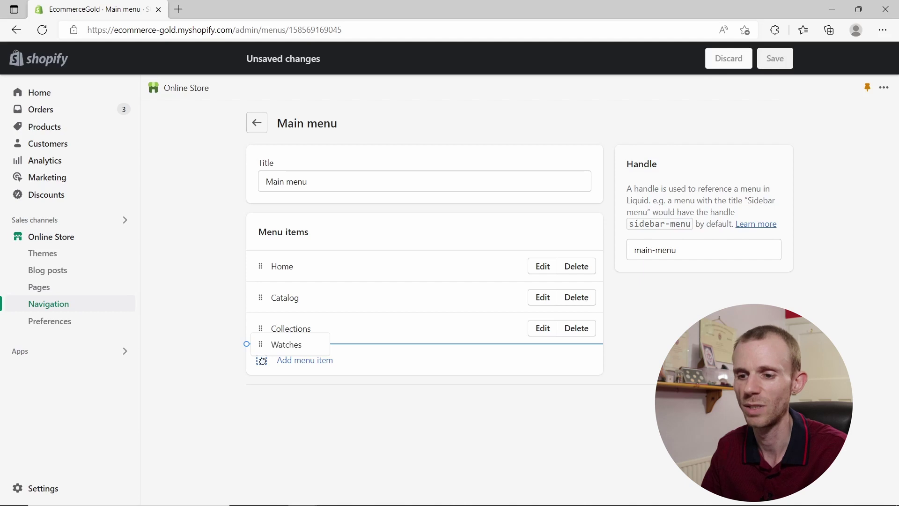
{"action": "left_click_drag", "start_coordinate": [263, 361], "coordinate": [286, 364]}
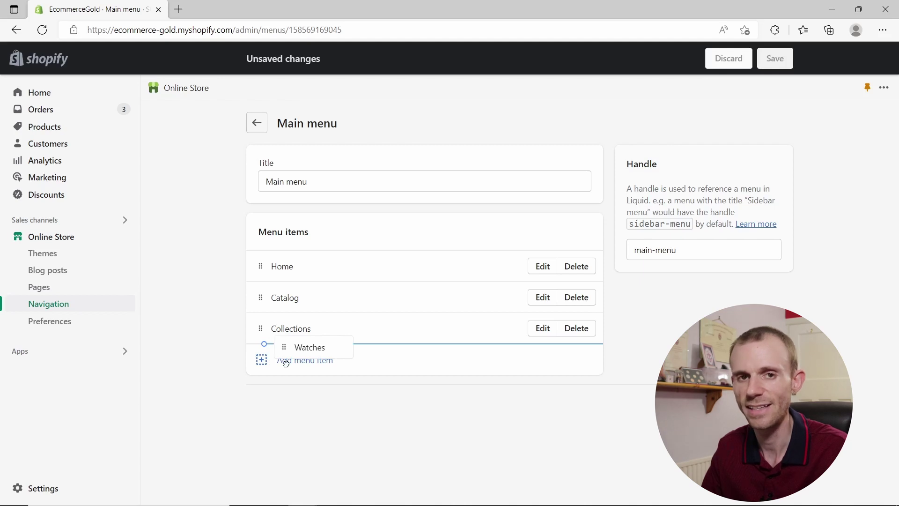
{"action": "mouse_move", "coordinate": [286, 363]}
{"action": "left_mouse_down"}
{"action": "mouse_move", "coordinate": [287, 307]}
{"action": "mouse_move", "coordinate": [289, 358]}
{"action": "left_mouse_up"}
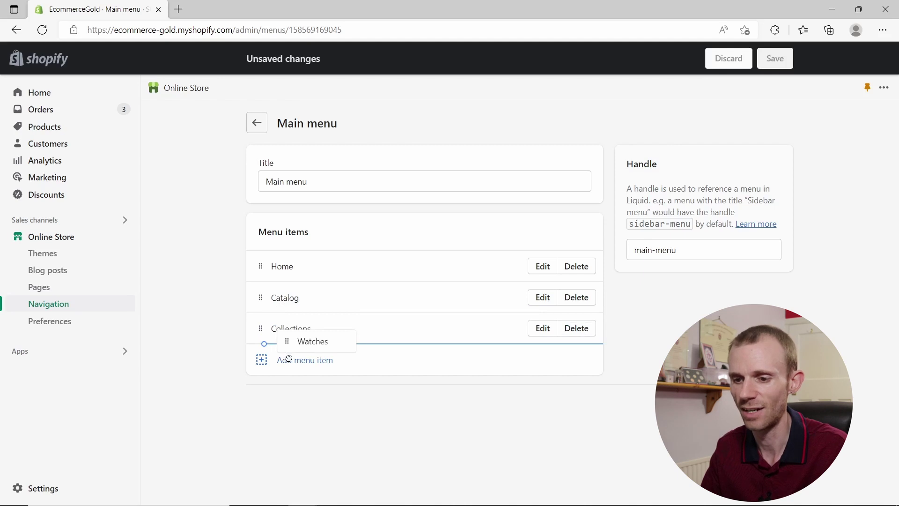
{"action": "left_click_drag", "start_coordinate": [289, 359], "coordinate": [289, 359]}
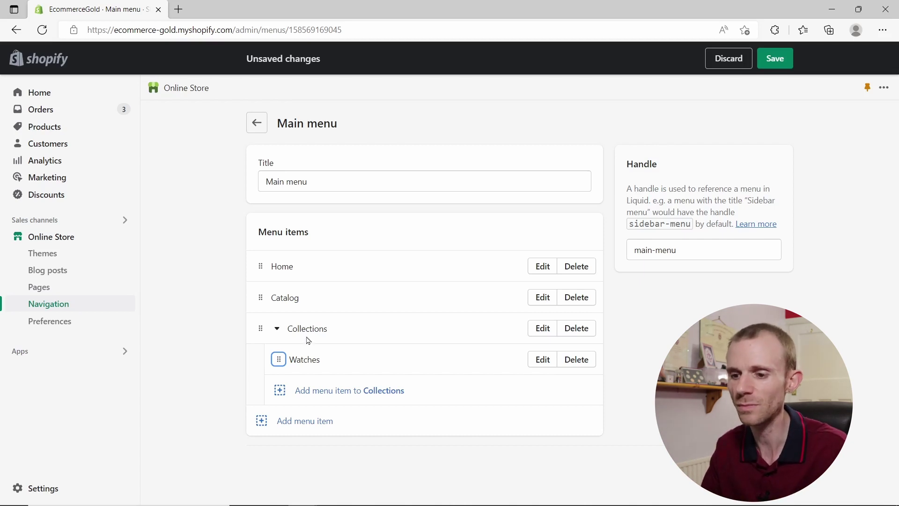
Add an Automatic Watches item under Collections, linked to the Automatic Watches collection.
{"action": "left_click", "coordinate": [325, 395]}
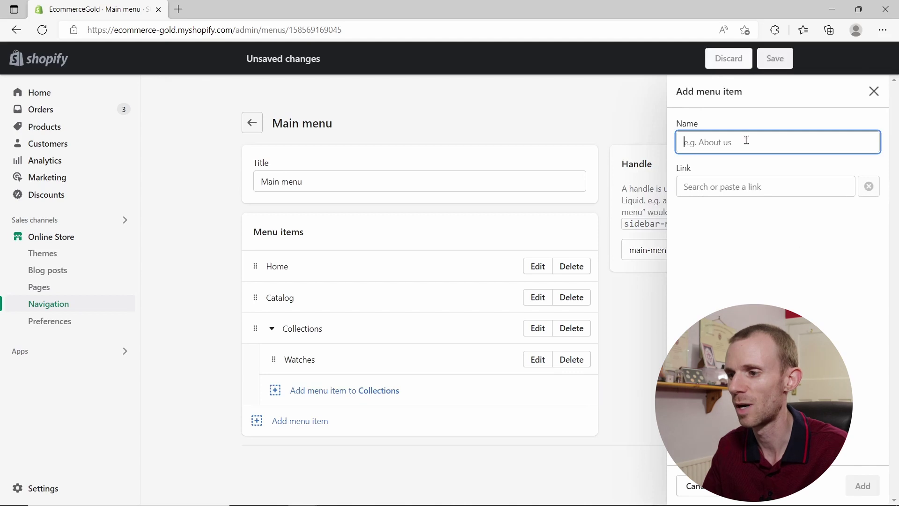
{"action": "left_click", "coordinate": [760, 187]}
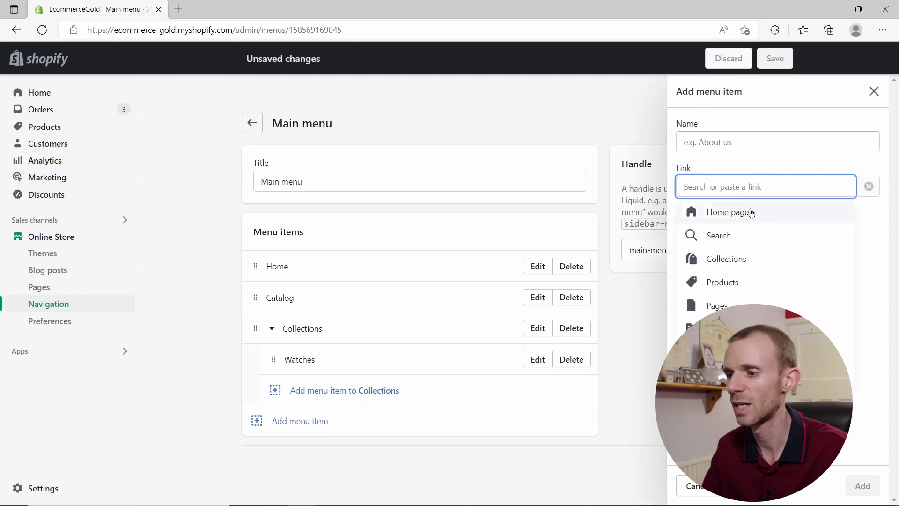
{"action": "left_click", "coordinate": [734, 262]}
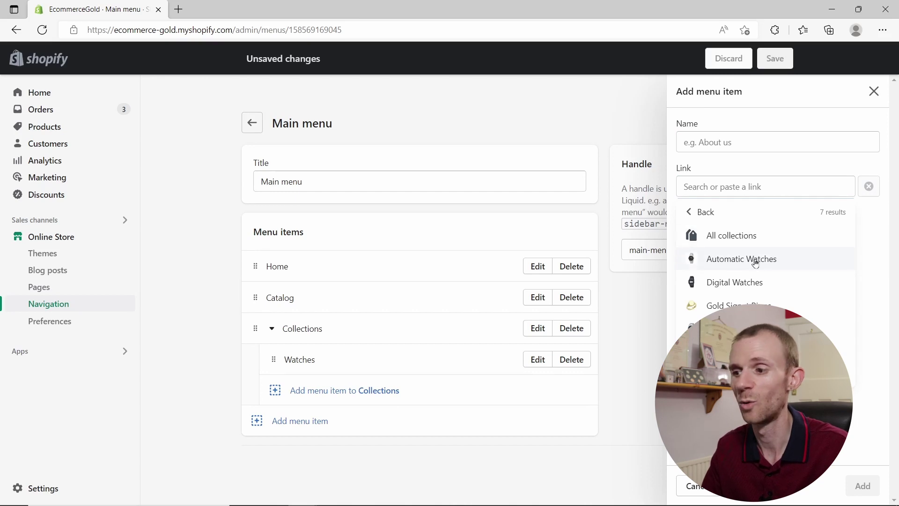
{"action": "left_click", "coordinate": [755, 261]}
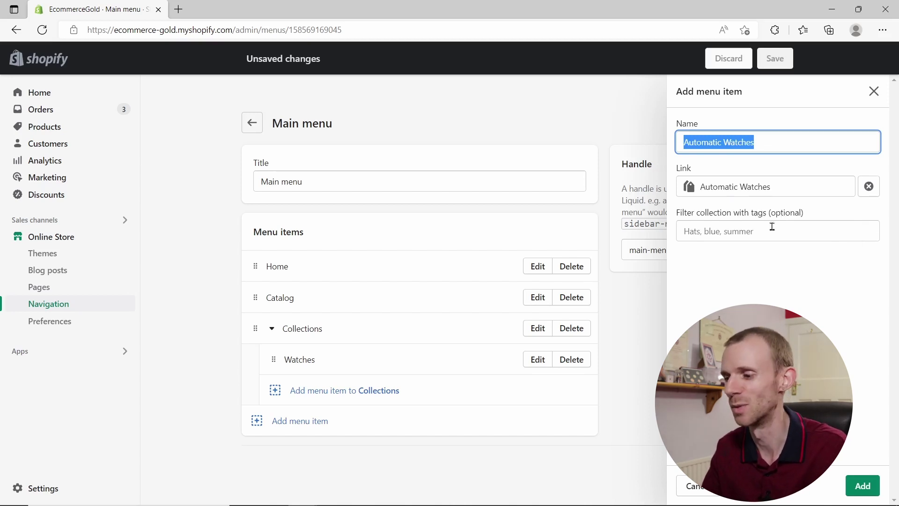
{"action": "left_click", "coordinate": [865, 488]}
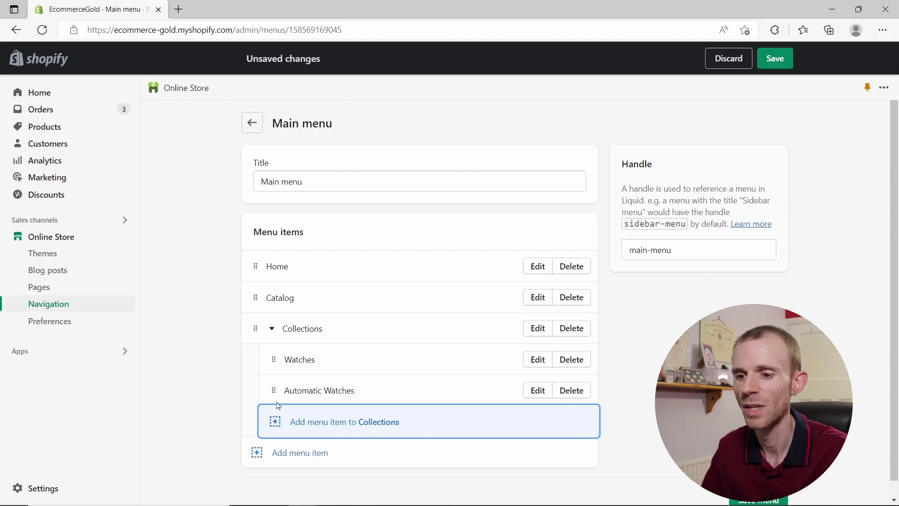
Nest Automatic Watches under Watches, save the Main menu, and view the storefront from Themes.
{"action": "left_click_drag", "start_coordinate": [274, 393], "coordinate": [295, 394]}
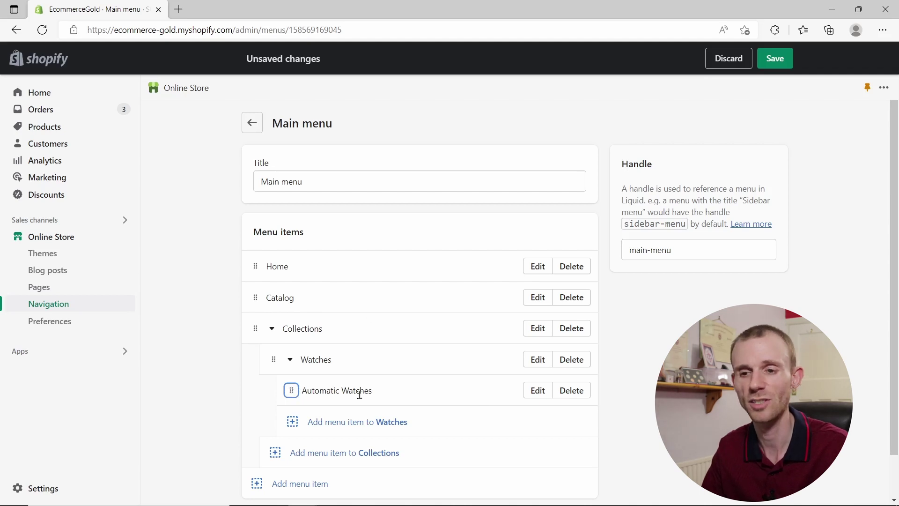
{"action": "scroll", "coordinate": [322, 338], "scroll_direction": "down", "scroll_amount": 1}
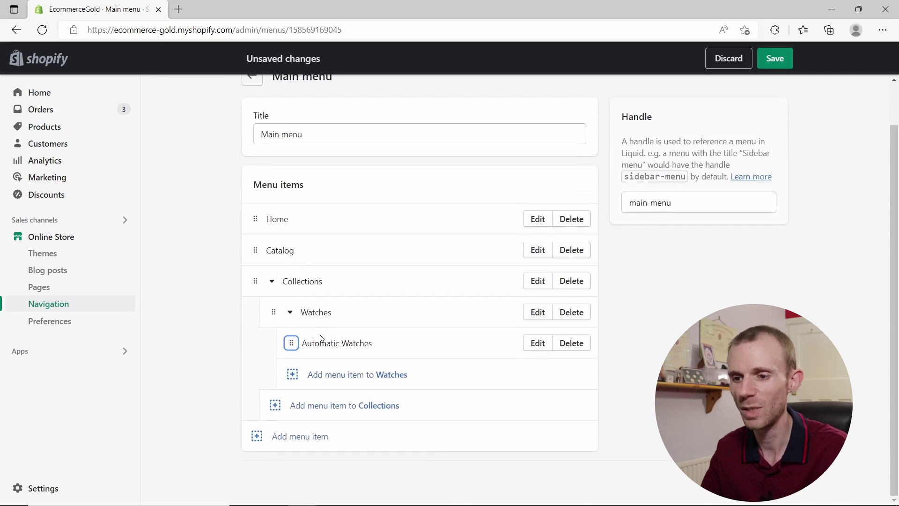
{"action": "left_click", "coordinate": [775, 59]}
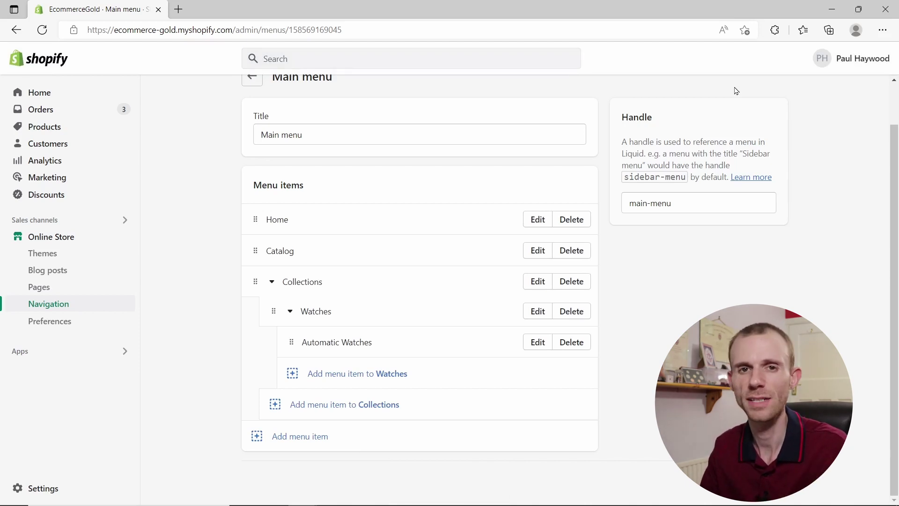
{"action": "left_click", "coordinate": [60, 240]}
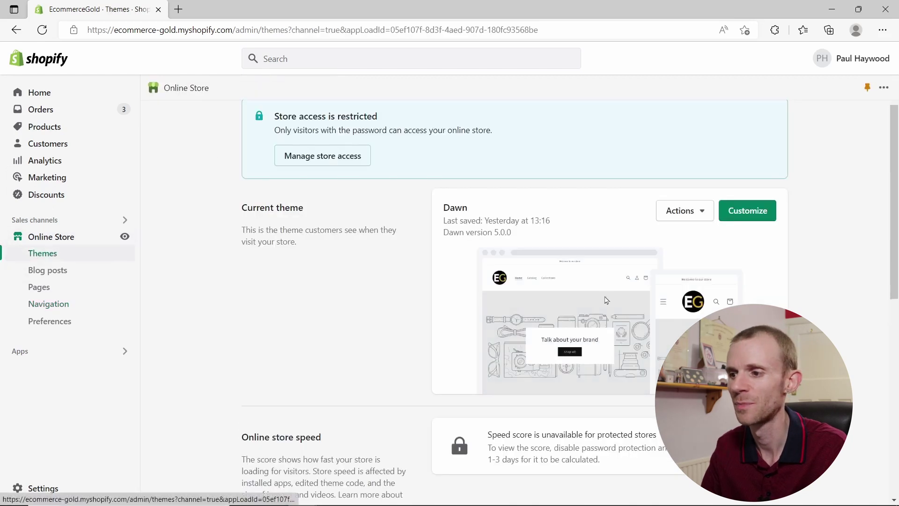
{"action": "left_click", "coordinate": [125, 236]}
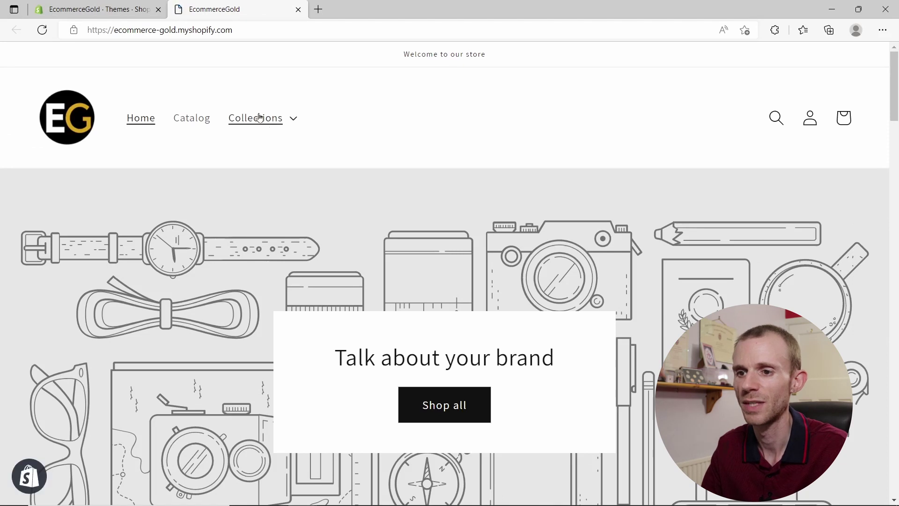
Verify the storefront's Collections > Watches dropdown shows Automatic Watches, then close the tab.
{"action": "left_click", "coordinate": [260, 117]}
{"action": "left_click", "coordinate": [270, 166]}
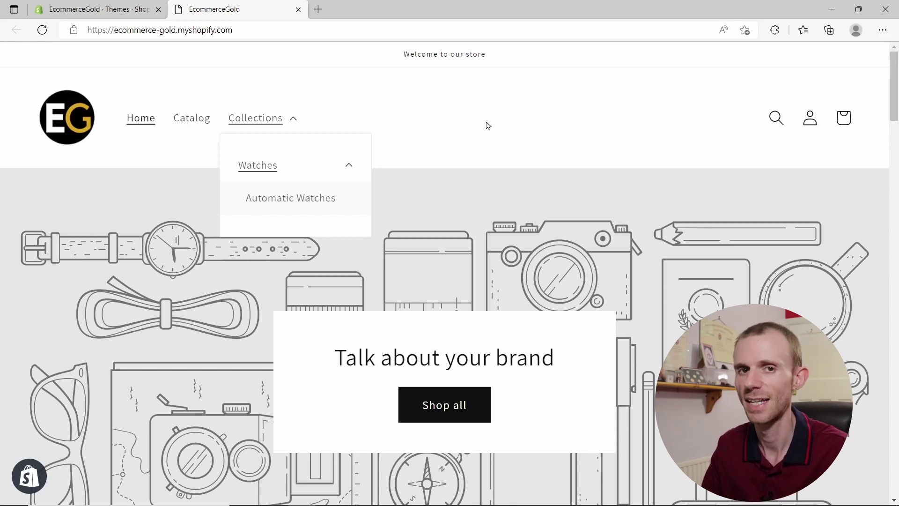
{"action": "left_click", "coordinate": [298, 10]}
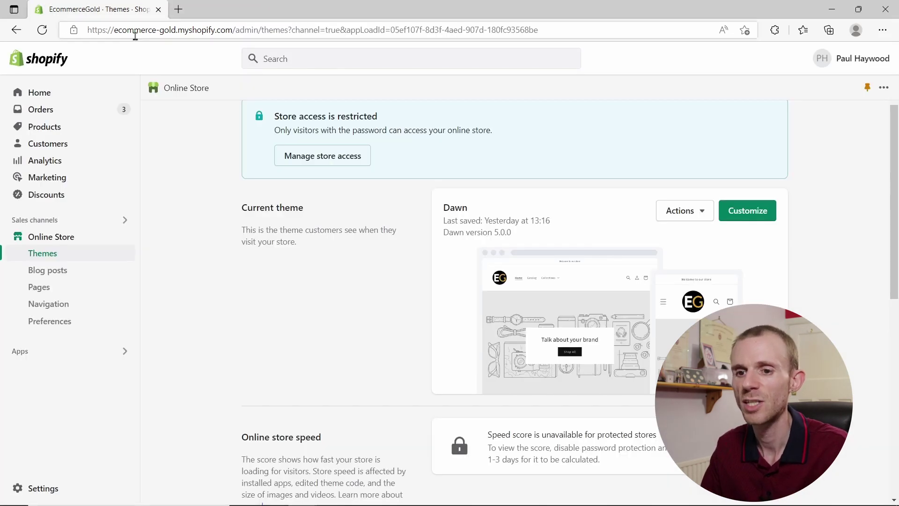
Open the Dawn theme editor on the Header section settings.
{"action": "left_click", "coordinate": [733, 209]}
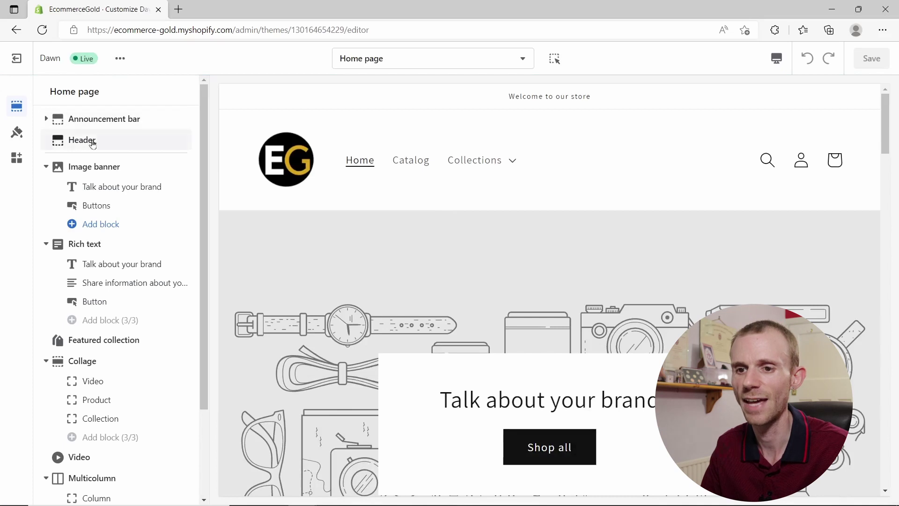
{"action": "left_click", "coordinate": [88, 141]}
{"action": "scroll", "coordinate": [107, 180], "scroll_direction": "down", "scroll_amount": 7}
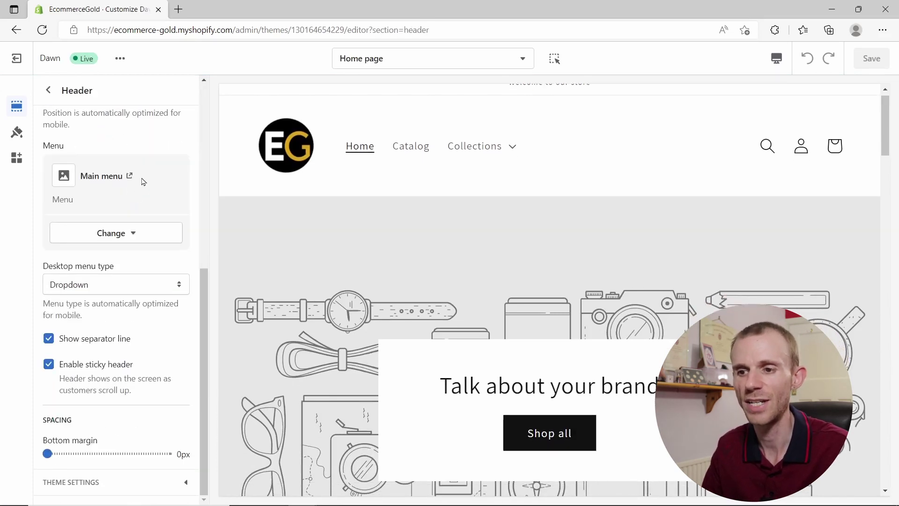
Review the header's Change menu options, keeping Main menu assigned.
{"action": "left_click", "coordinate": [131, 236]}
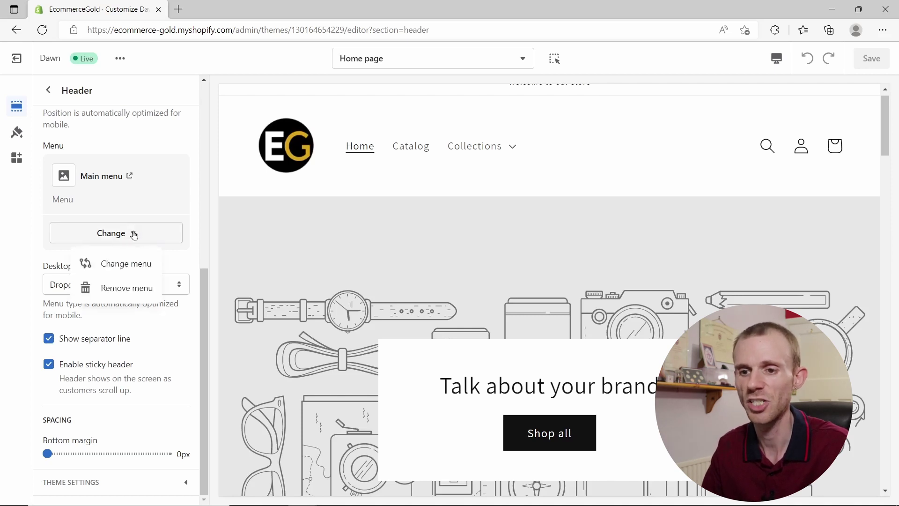
{"action": "left_click", "coordinate": [112, 267]}
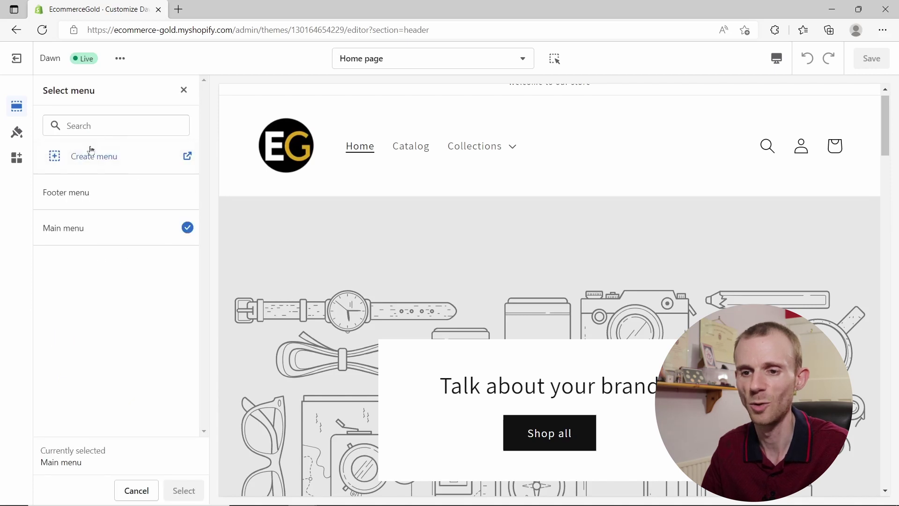
{"action": "left_click", "coordinate": [184, 90]}
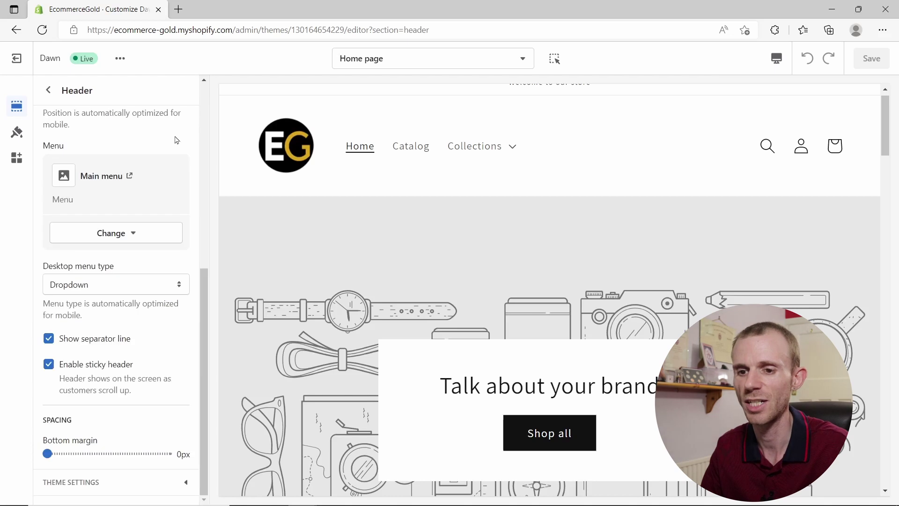
{"action": "left_click", "coordinate": [115, 234]}
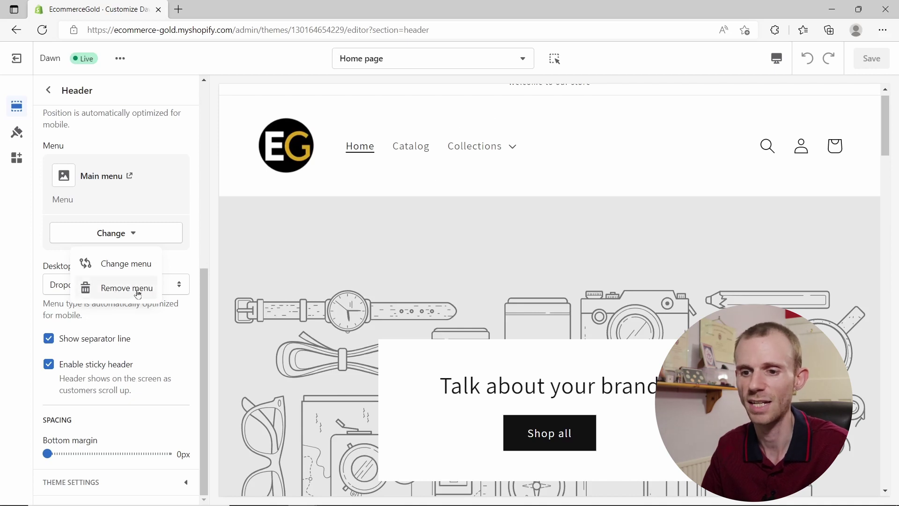
{"action": "left_click", "coordinate": [180, 265]}
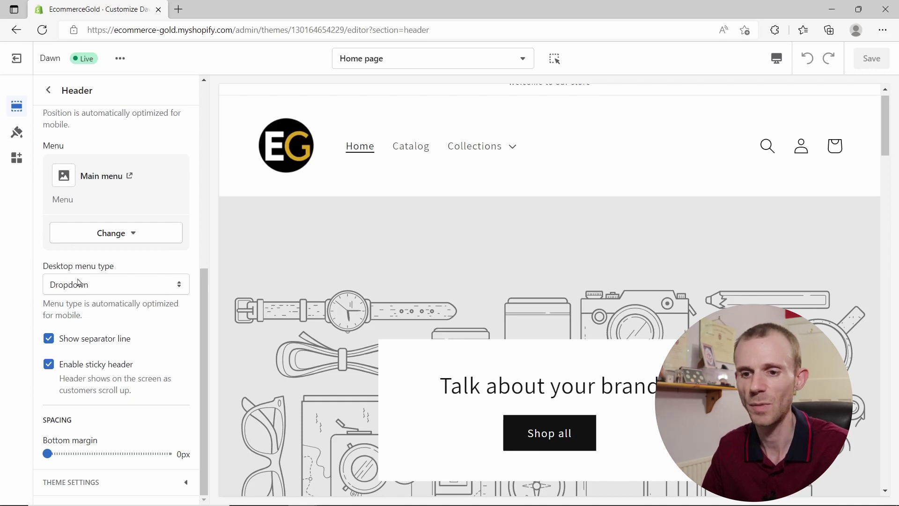
Check the desktop menu type options and the Collections > Watches menu in the preview.
{"action": "left_click", "coordinate": [121, 287]}
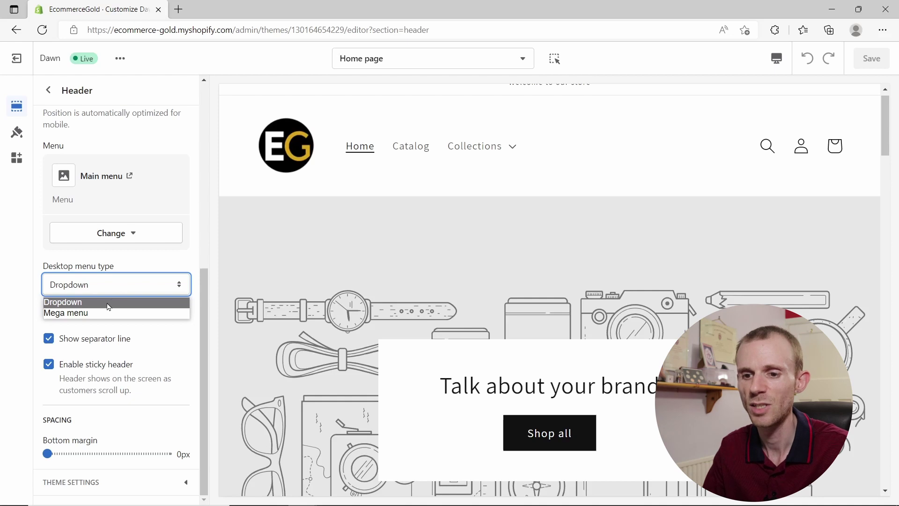
{"action": "left_click", "coordinate": [474, 147]}
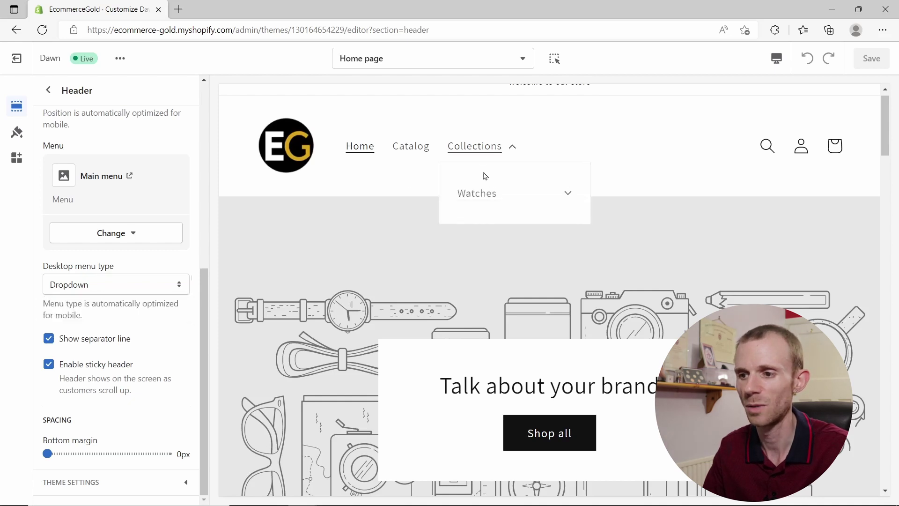
{"action": "left_click", "coordinate": [486, 189]}
Set the desktop menu type to Mega menu and open Watches from the Collections mega menu.
{"action": "left_click", "coordinate": [134, 290]}
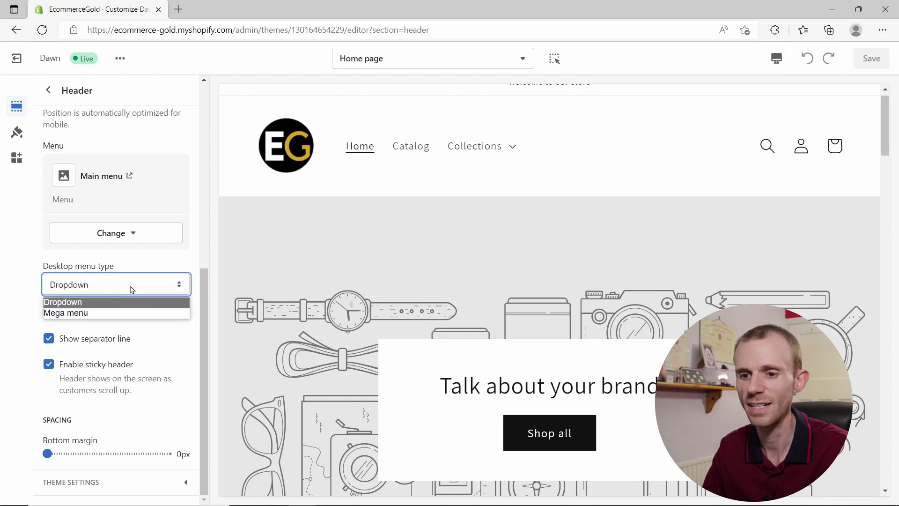
{"action": "left_click", "coordinate": [106, 312]}
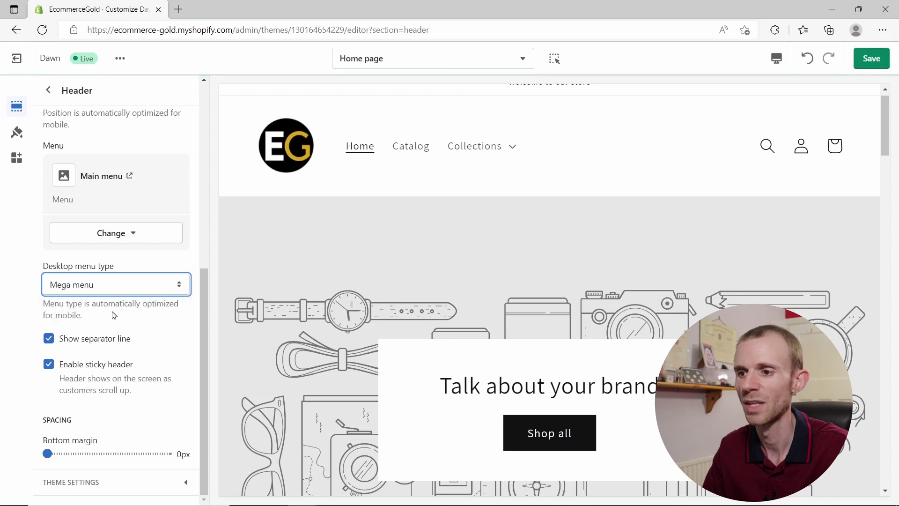
{"action": "left_click", "coordinate": [505, 149]}
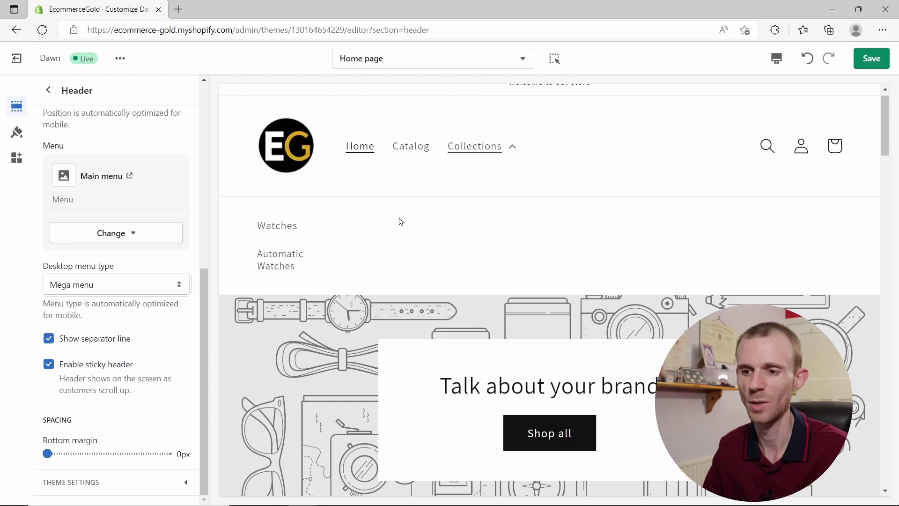
{"action": "left_click", "coordinate": [286, 226]}
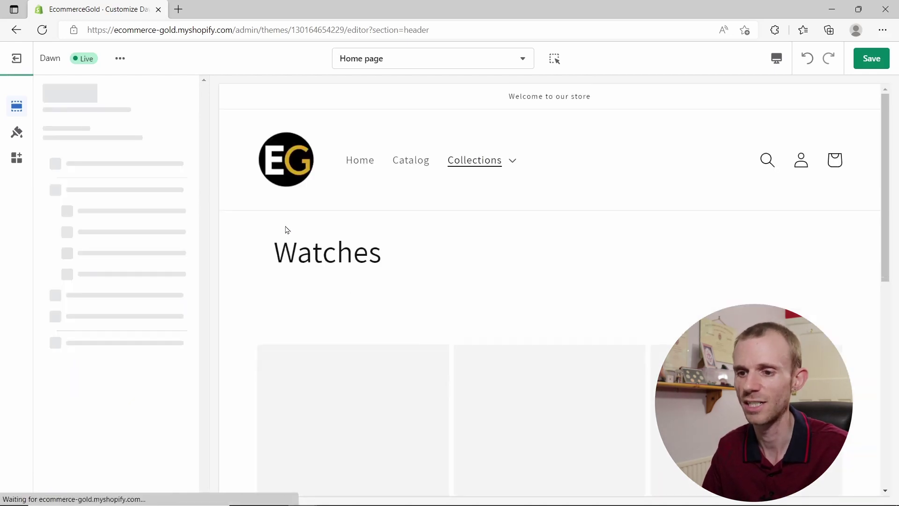
Preview the Automatic Watches collection page, then switch the preview back to the Home page.
{"action": "scroll", "coordinate": [598, 285], "scroll_direction": "down", "scroll_amount": 3}
{"action": "scroll", "coordinate": [597, 283], "scroll_direction": "up", "scroll_amount": 3}
{"action": "left_click", "coordinate": [489, 166]}
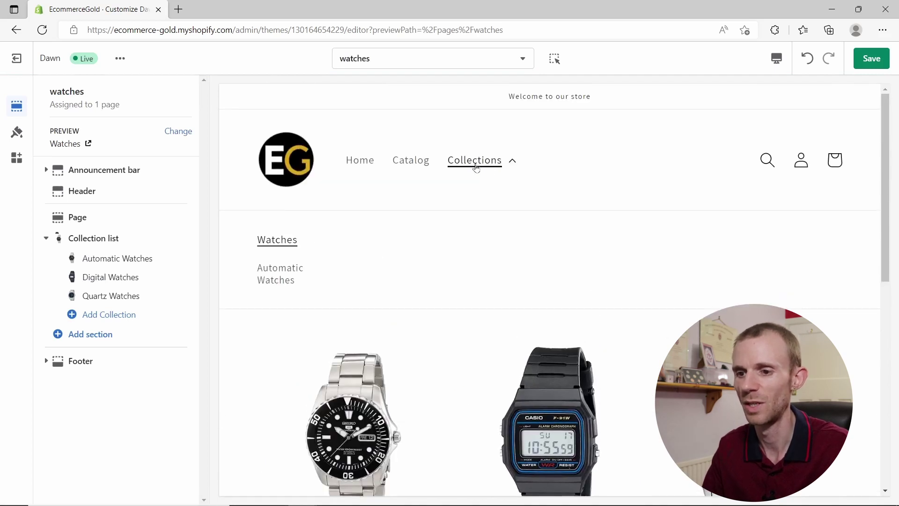
{"action": "left_click", "coordinate": [276, 279]}
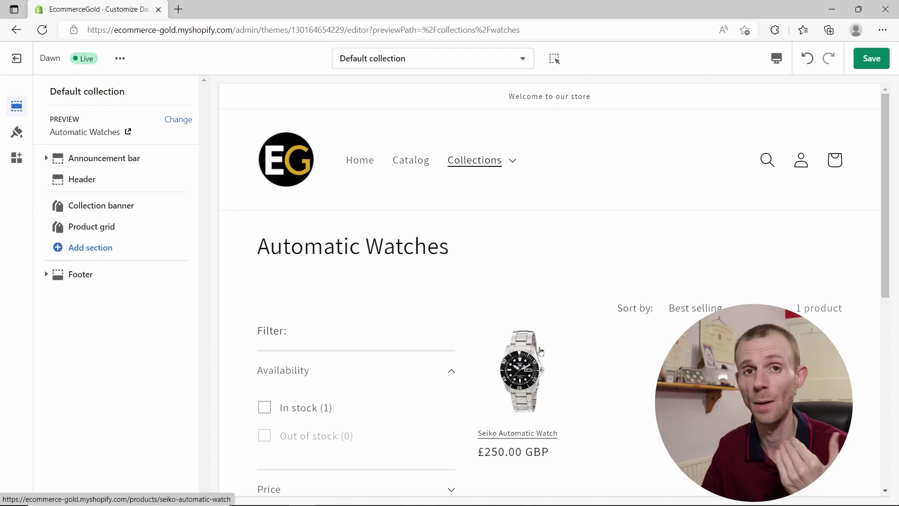
{"action": "left_click", "coordinate": [422, 59]}
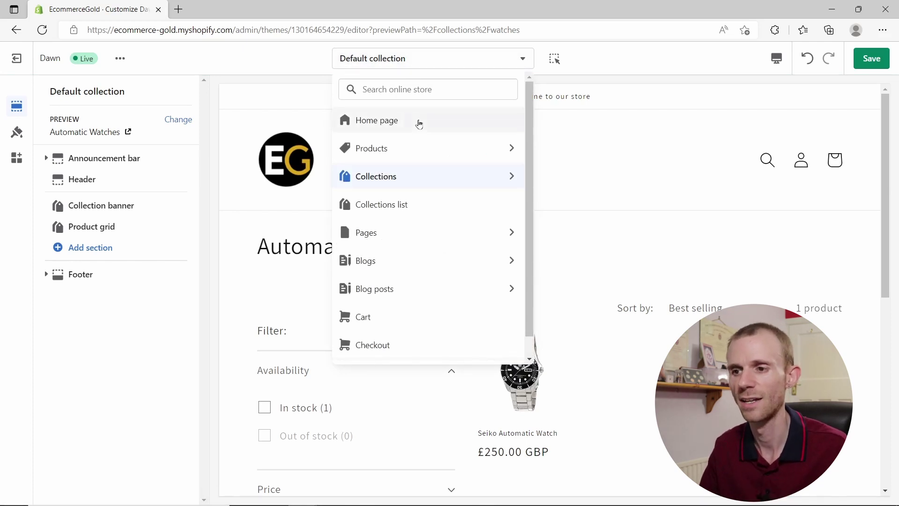
{"action": "left_click", "coordinate": [420, 123]}
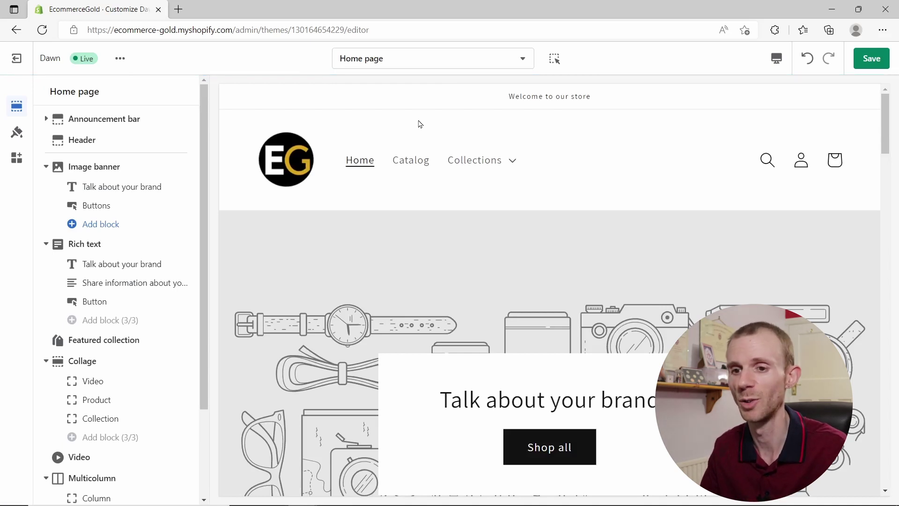
Open the Header section settings and scroll down to its Menu options.
{"action": "left_click", "coordinate": [86, 140]}
{"action": "scroll", "coordinate": [134, 252], "scroll_direction": "down", "scroll_amount": 5}
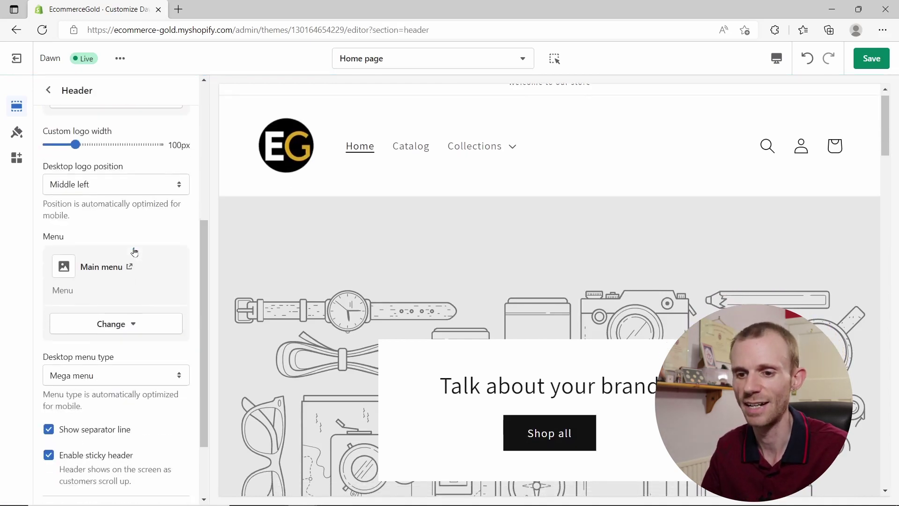
{"action": "scroll", "coordinate": [135, 255], "scroll_direction": "down", "scroll_amount": 2}
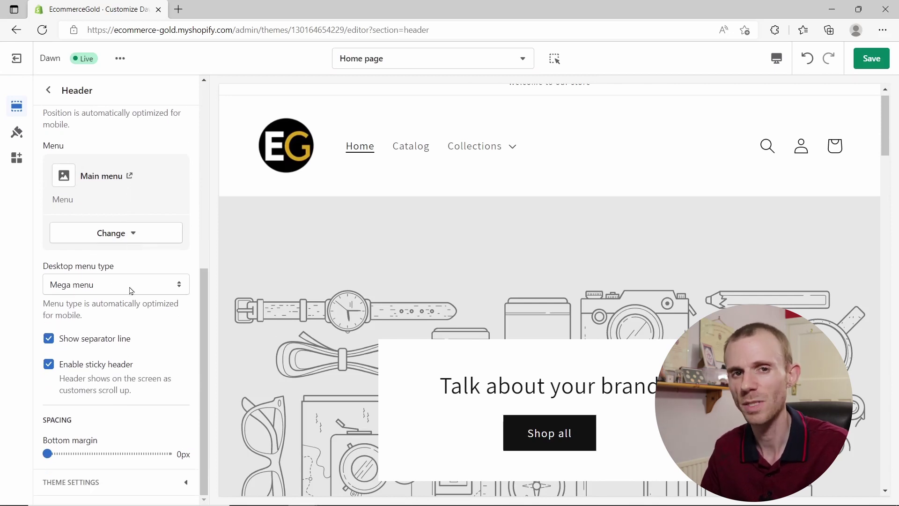
In mobile preview, follow the menu through Collections > Watches, then return to desktop preview.
{"action": "left_click", "coordinate": [776, 58]}
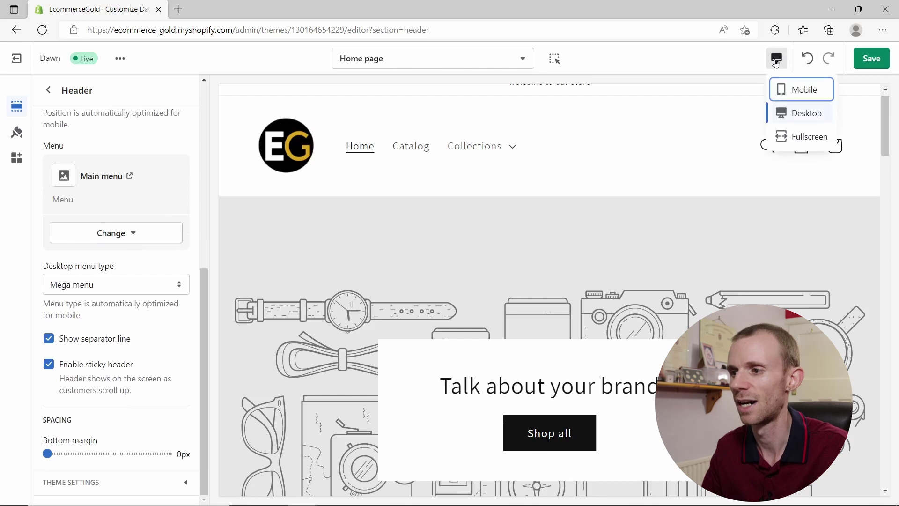
{"action": "left_click", "coordinate": [794, 99]}
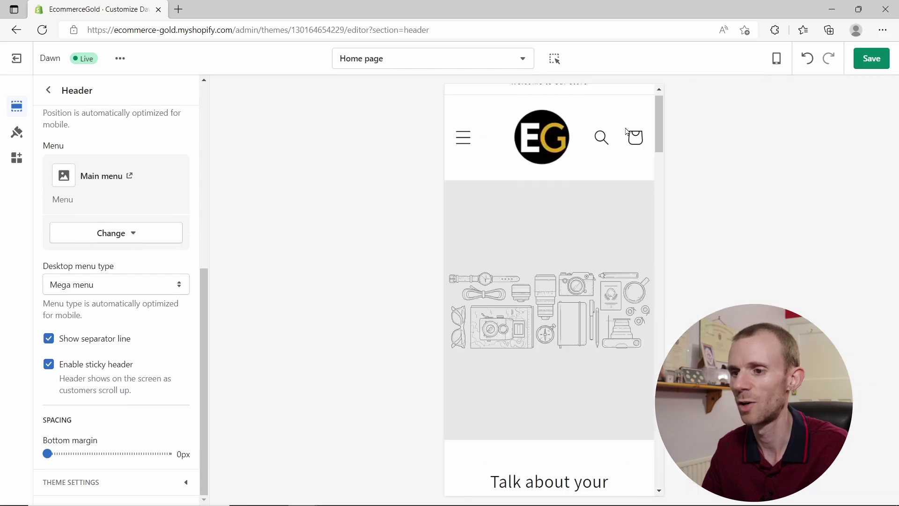
{"action": "left_click", "coordinate": [463, 138]}
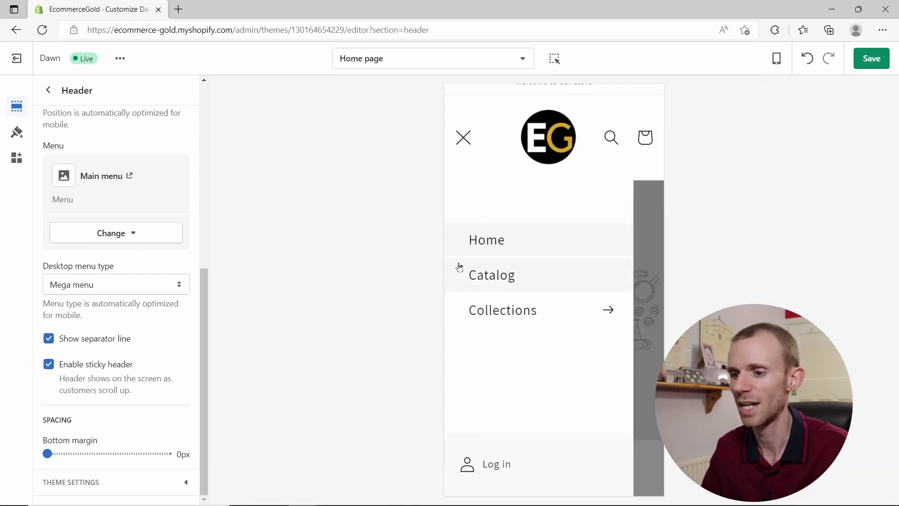
{"action": "left_click", "coordinate": [492, 311]}
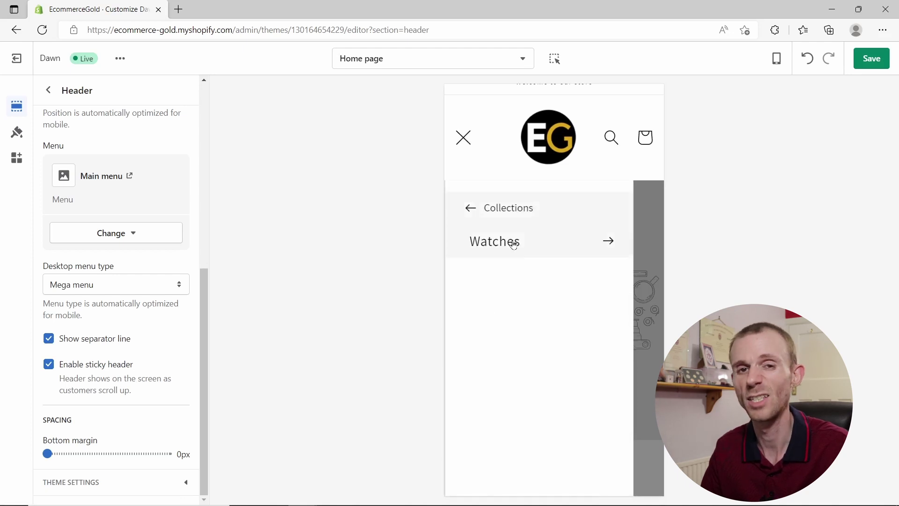
{"action": "left_click", "coordinate": [513, 243]}
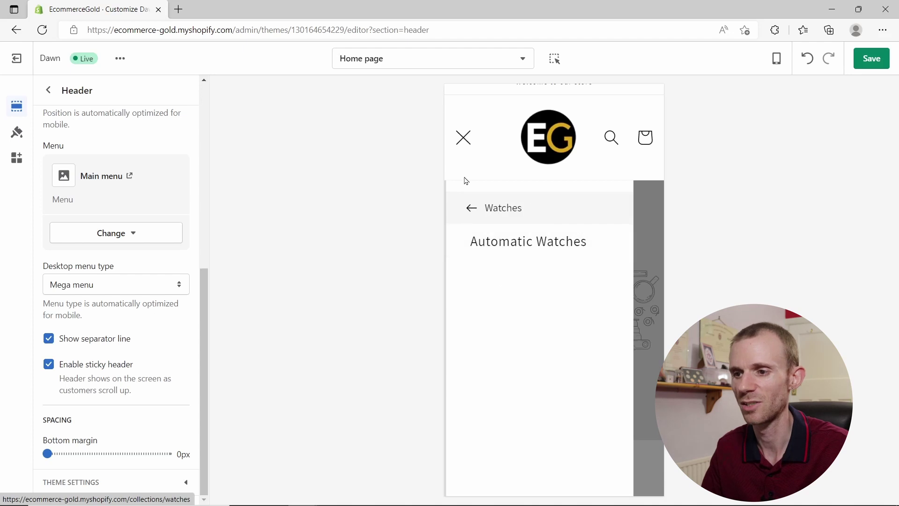
{"action": "left_click", "coordinate": [463, 140]}
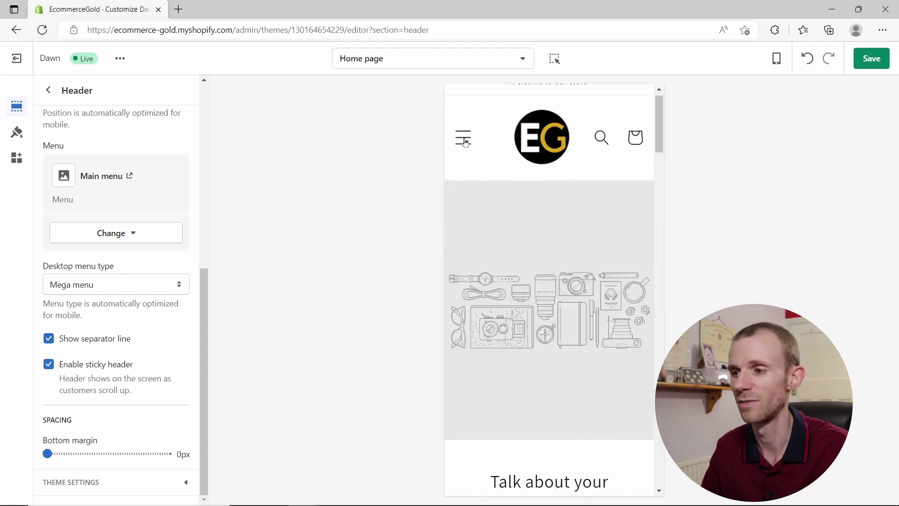
{"action": "left_click", "coordinate": [777, 58]}
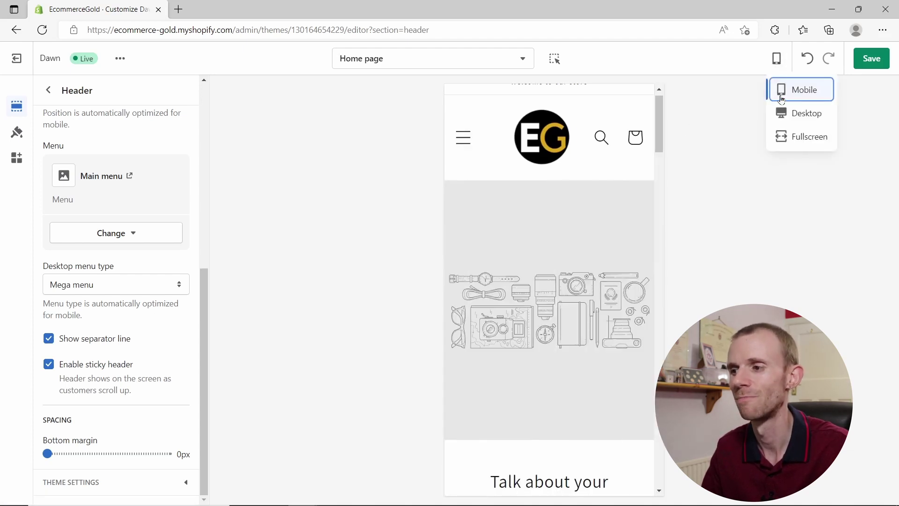
{"action": "left_click", "coordinate": [804, 115]}
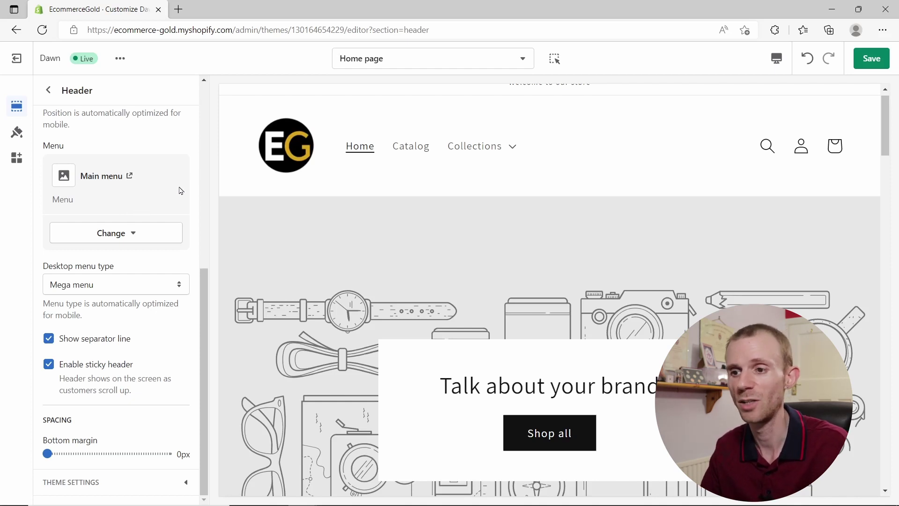
Expand the Footer section and add a Menu block from the Theme blocks list.
{"action": "left_click", "coordinate": [45, 94]}
{"action": "scroll", "coordinate": [70, 220], "scroll_direction": "down", "scroll_amount": 3}
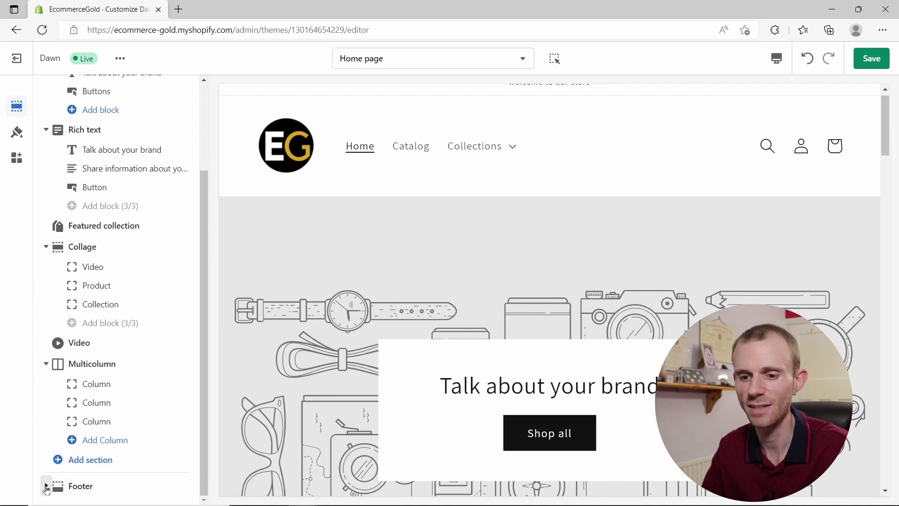
{"action": "left_click", "coordinate": [45, 487]}
{"action": "scroll", "coordinate": [116, 361], "scroll_direction": "down", "scroll_amount": 2}
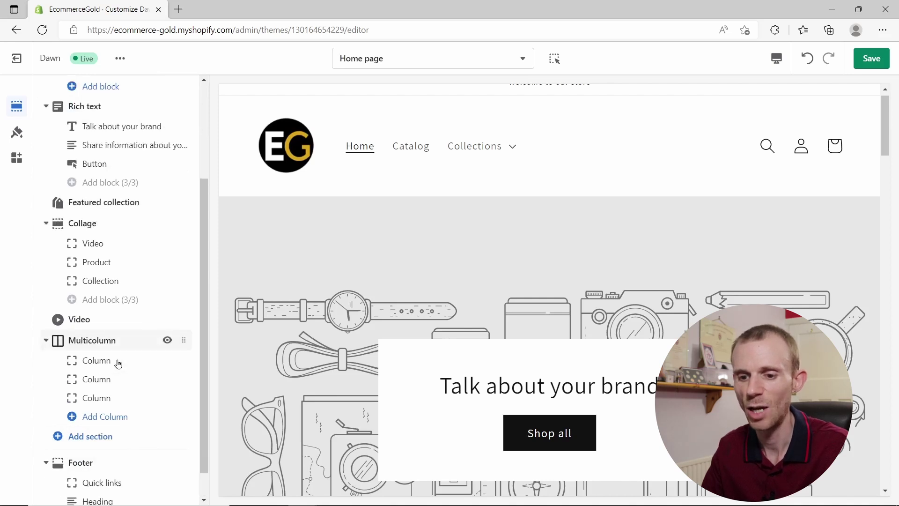
{"action": "scroll", "coordinate": [330, 356], "scroll_direction": "down", "scroll_amount": 20}
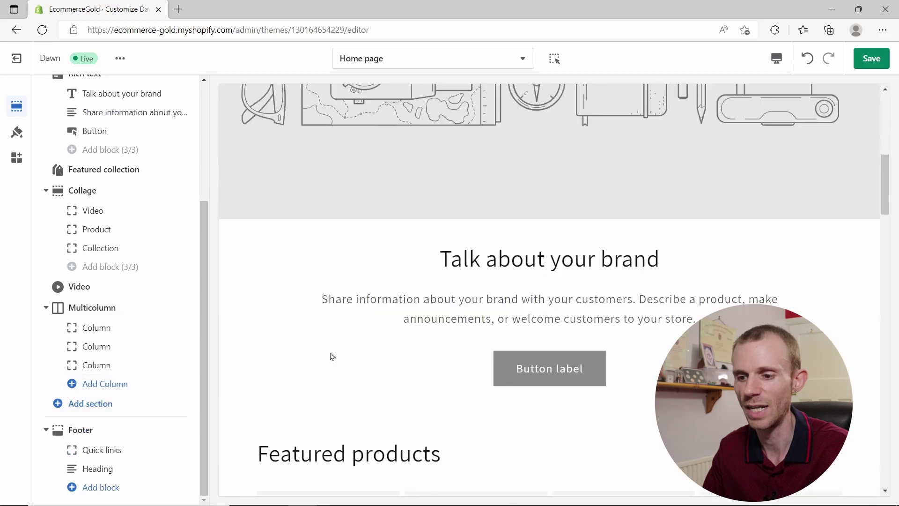
{"action": "scroll", "coordinate": [335, 358], "scroll_direction": "down", "scroll_amount": 4}
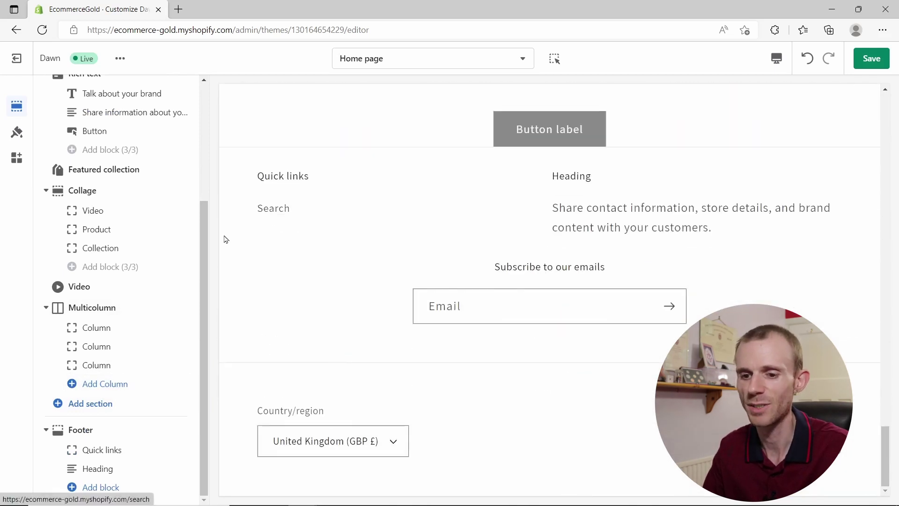
{"action": "left_click", "coordinate": [89, 489]}
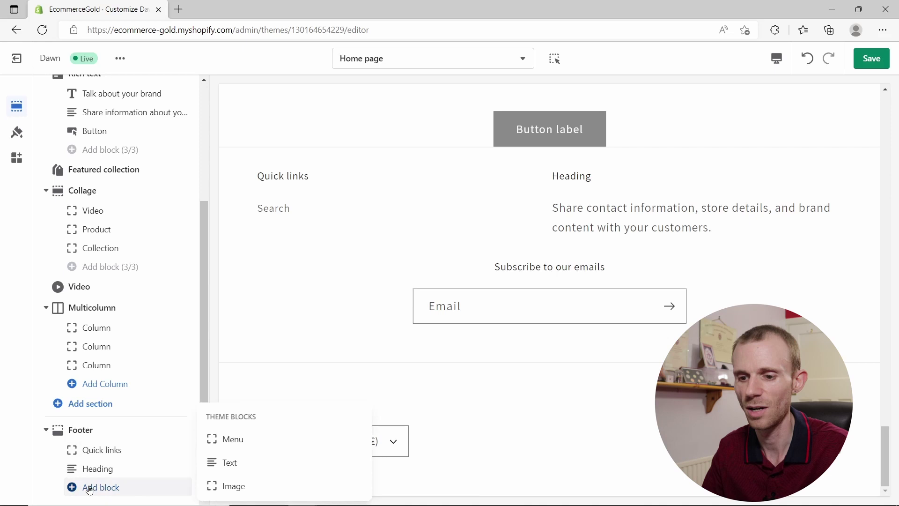
{"action": "left_click", "coordinate": [238, 440]}
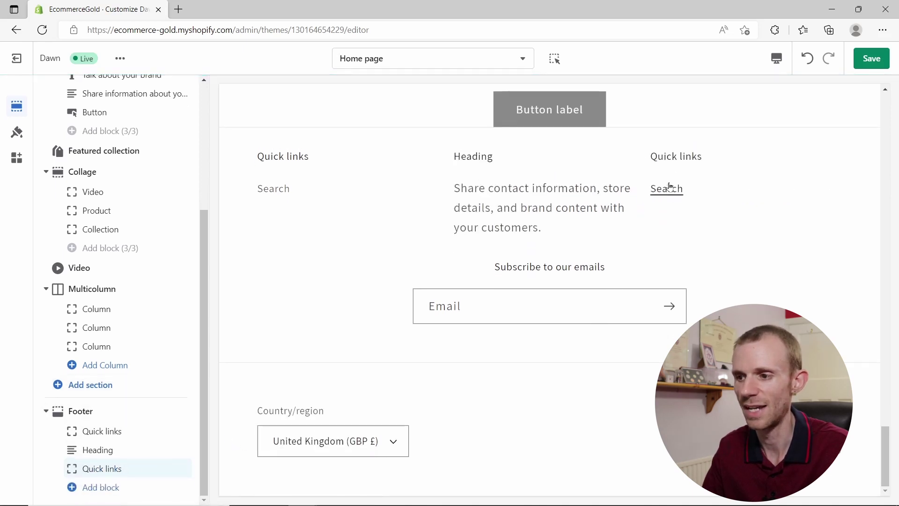
Change the first Quick links block's heading to 'Store Information'.
{"action": "left_click", "coordinate": [106, 432]}
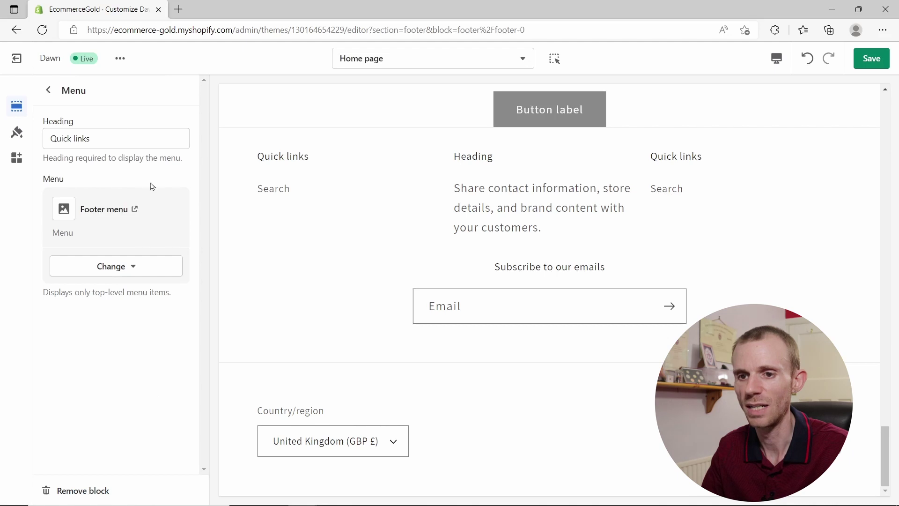
{"action": "left_click_drag", "start_coordinate": [124, 139], "coordinate": [47, 140]}
{"action": "type", "text": "St"}
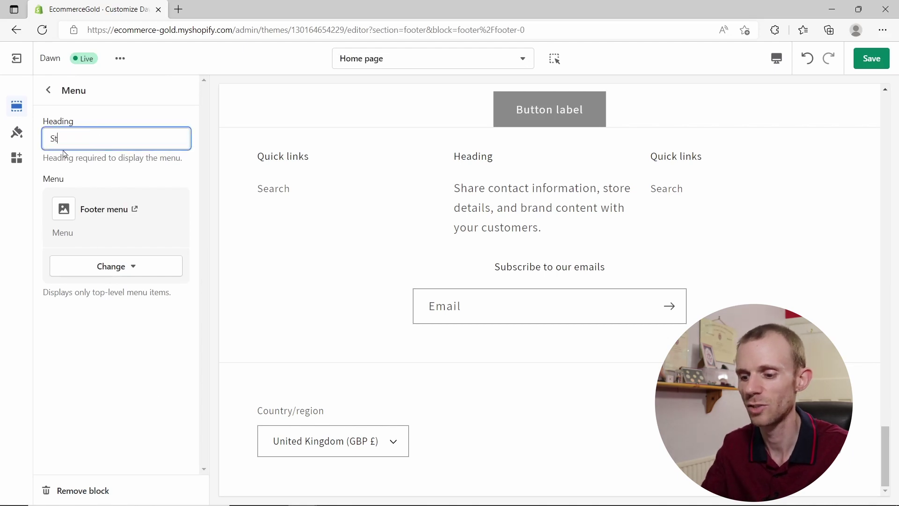
{"action": "type", "text": "ore Information"}
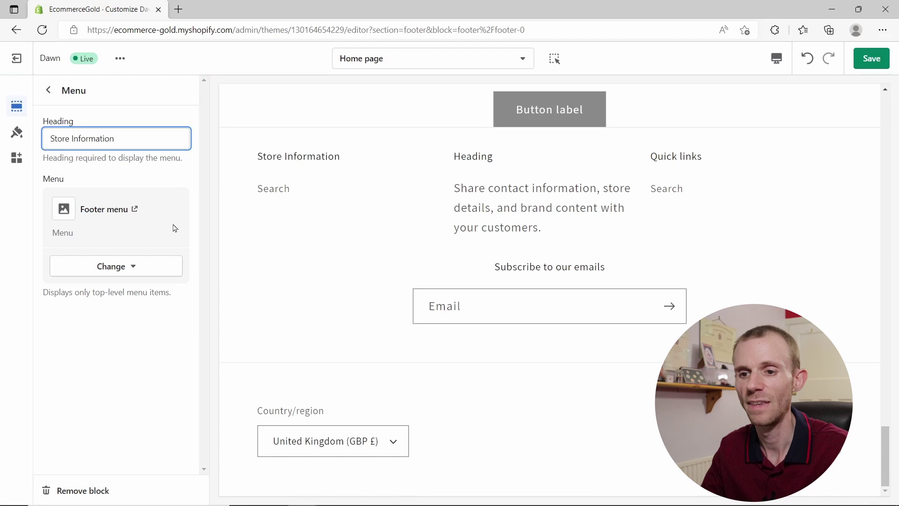
{"action": "left_click", "coordinate": [145, 266]}
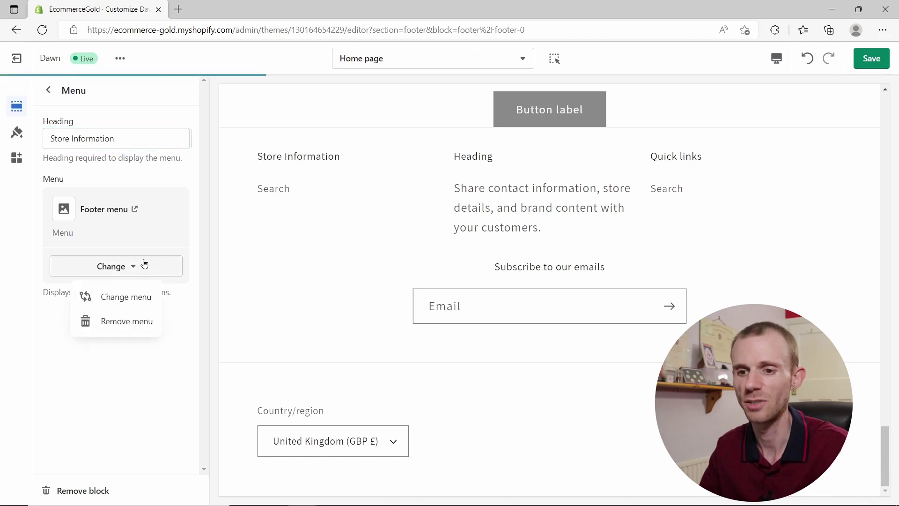
{"action": "left_click", "coordinate": [137, 366]}
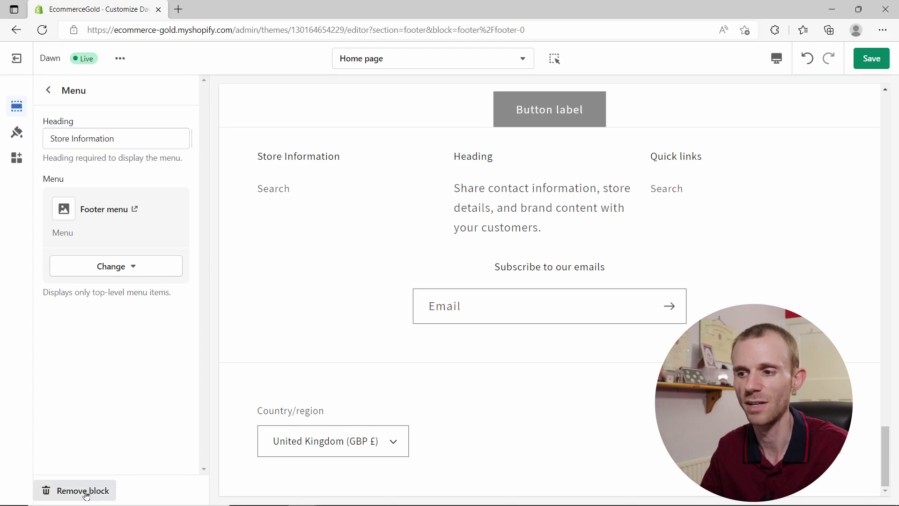
Remove the extra Quick links block from the footer.
{"action": "left_click", "coordinate": [48, 90]}
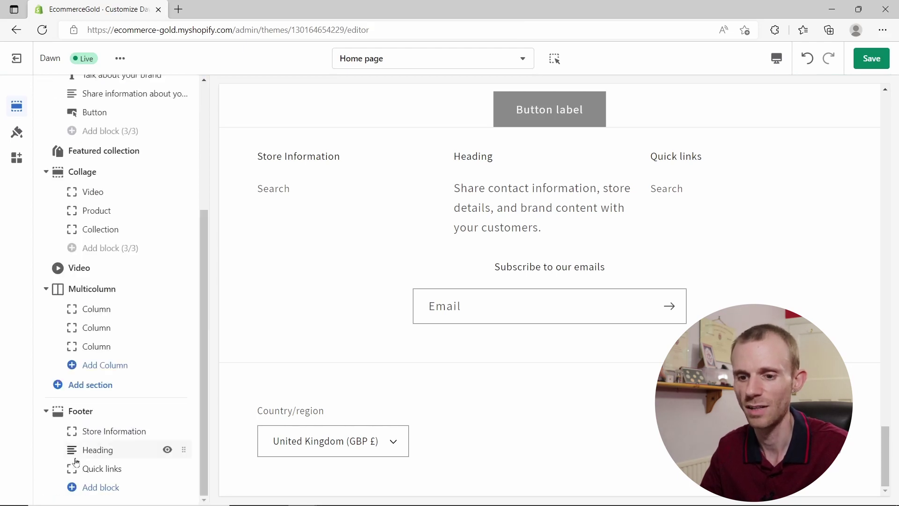
{"action": "left_click", "coordinate": [92, 469]}
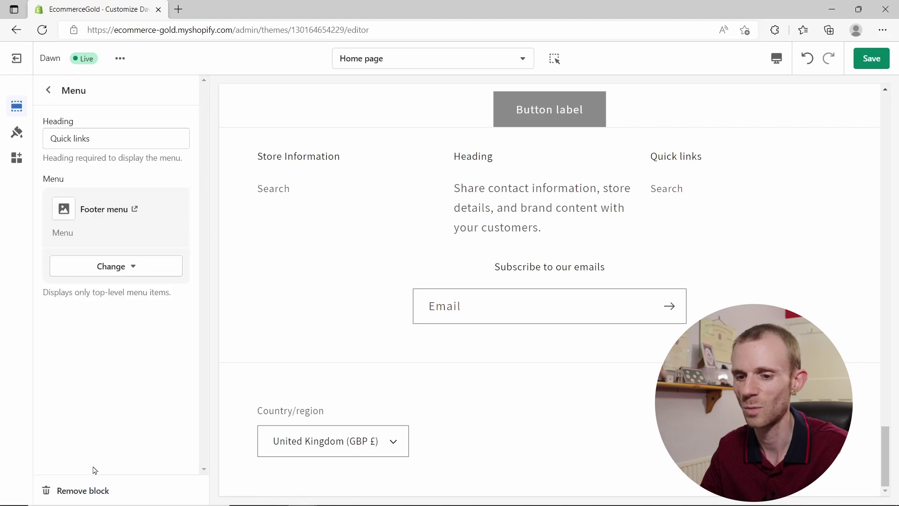
{"action": "left_click", "coordinate": [89, 491]}
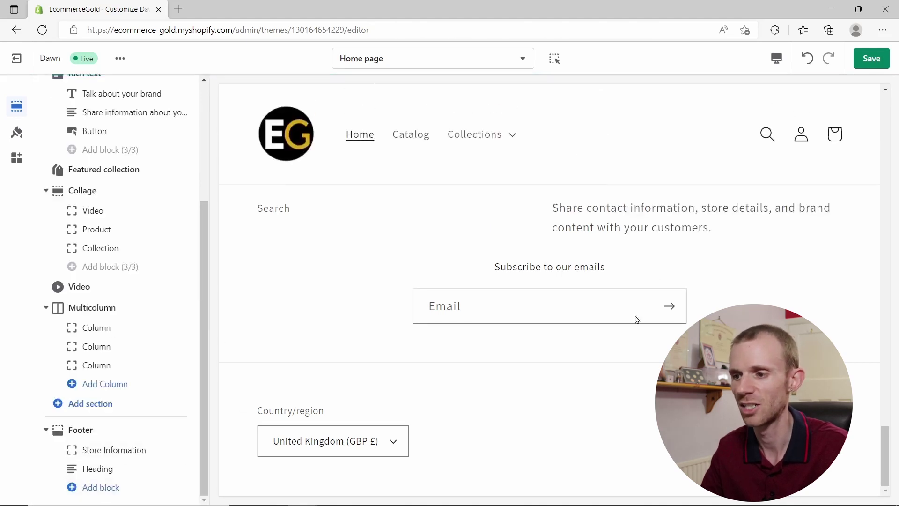
Save the theme with the mega menu and the renamed Store Information footer block.
{"action": "scroll", "coordinate": [609, 305], "scroll_direction": "up", "scroll_amount": 3}
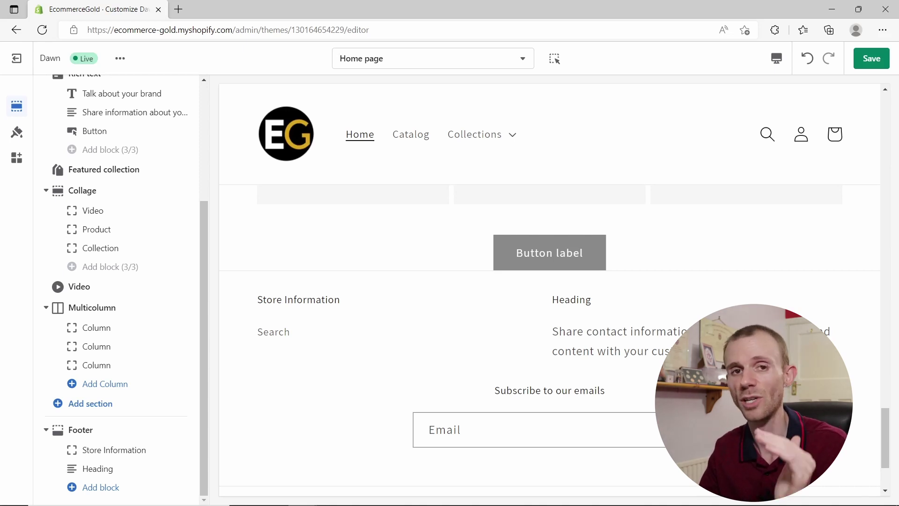
{"action": "left_click", "coordinate": [869, 66]}
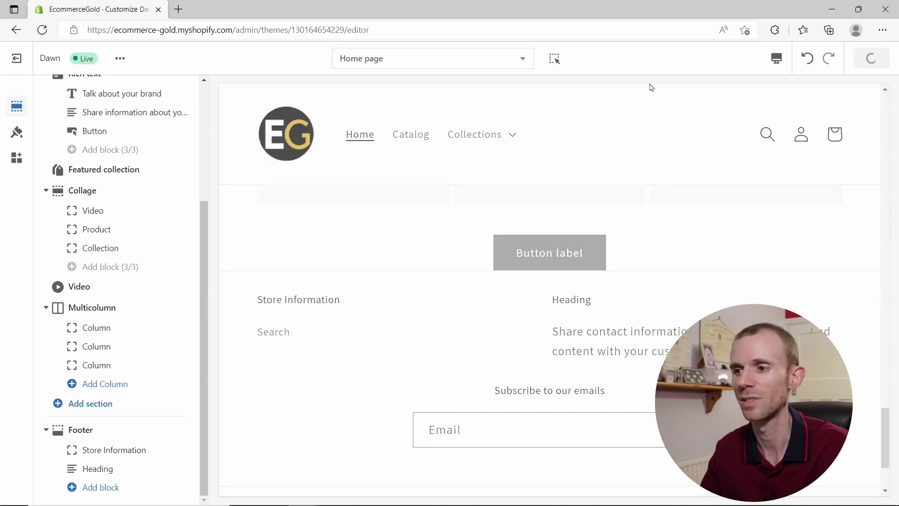